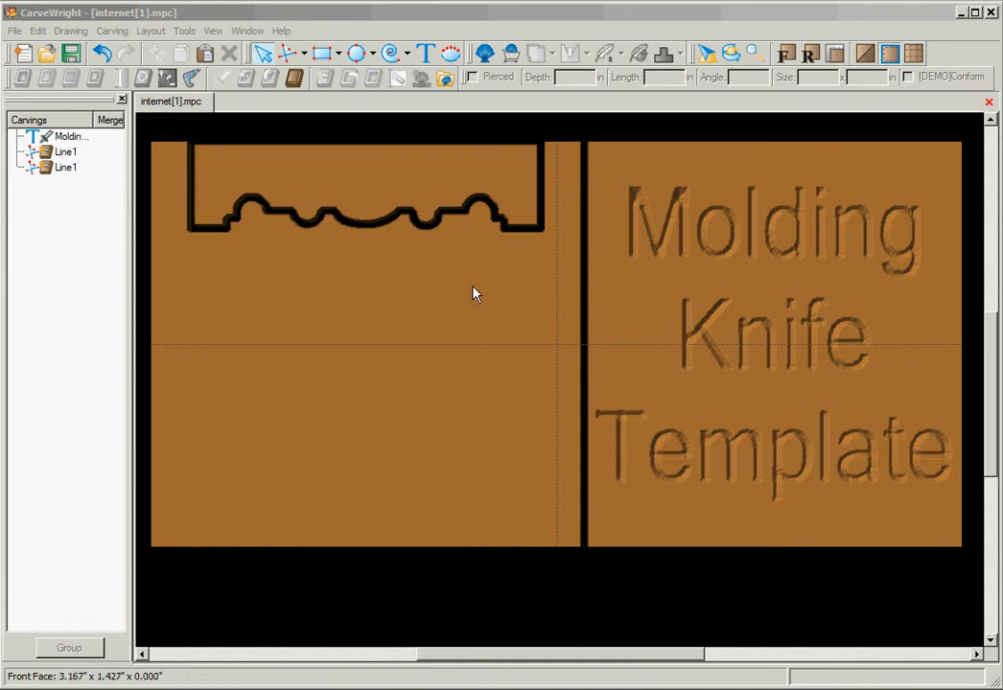
# - Delete the full-height vertical cutout line between the molding profile and the text
pyautogui.click(60, 153)
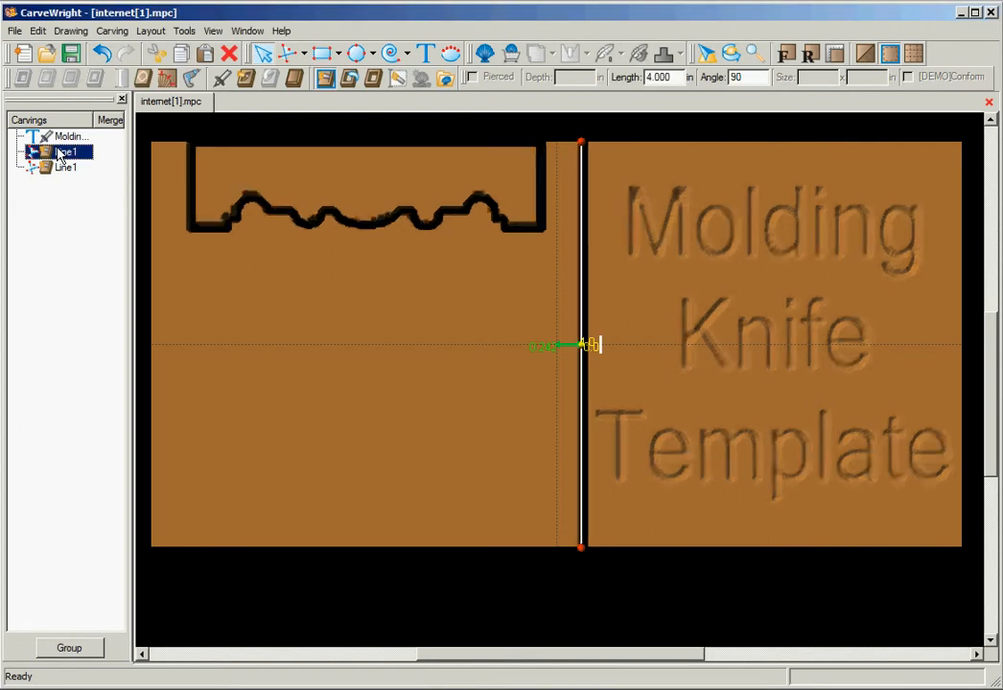
pyautogui.click(230, 56)
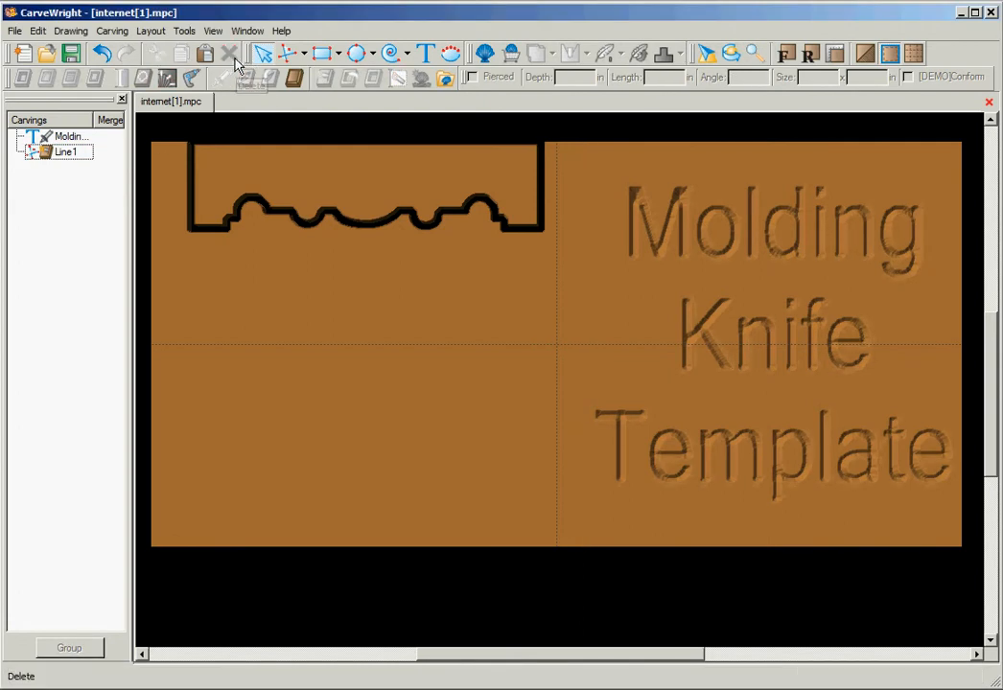
# - Remove the molding profile's attachments to the board's top edge and left edge
pyautogui.click(190, 197)
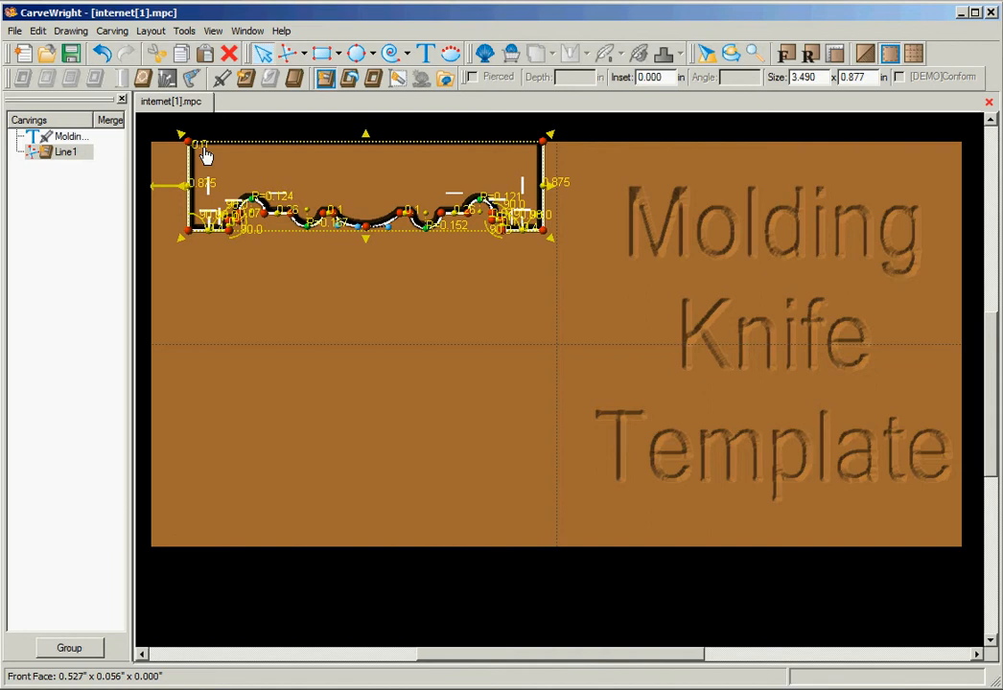
pyautogui.scroll(-1, 446, 302)
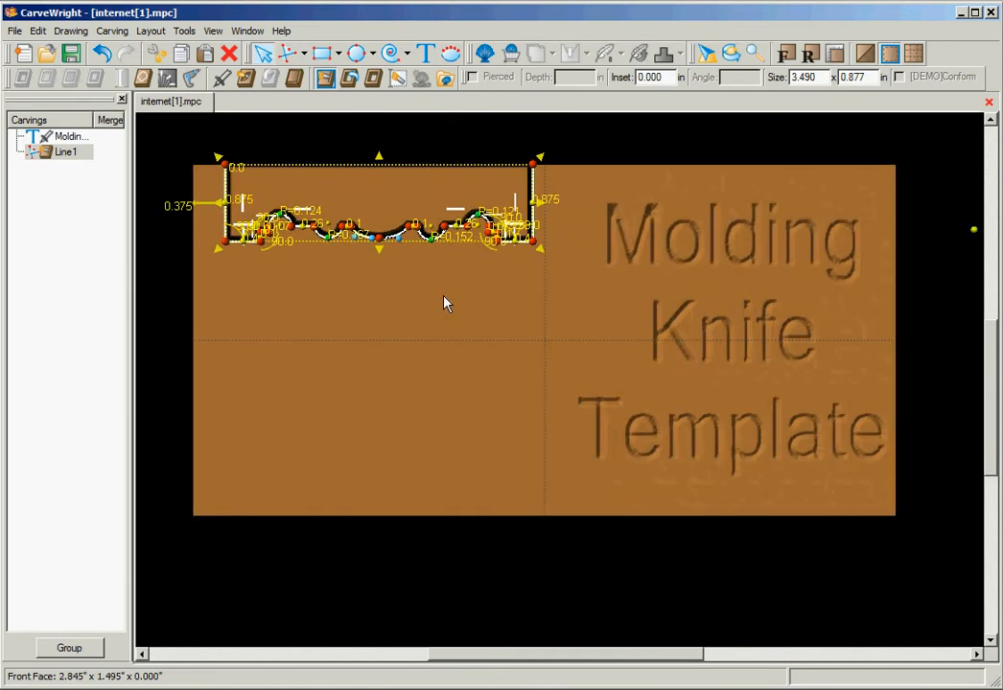
pyautogui.rightClick(234, 175)
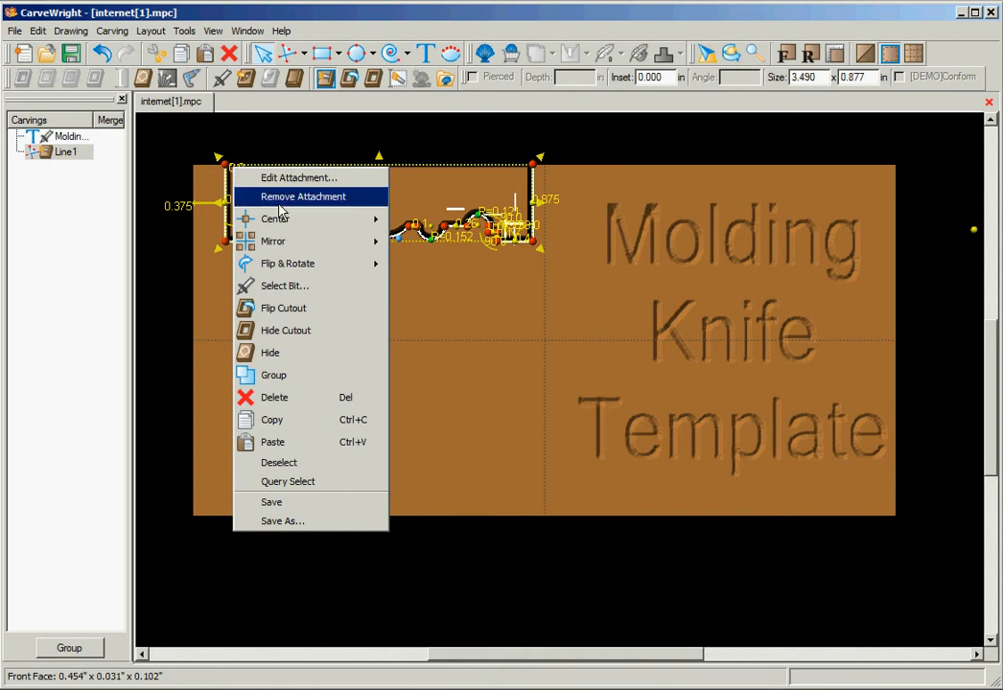
pyautogui.click(249, 197)
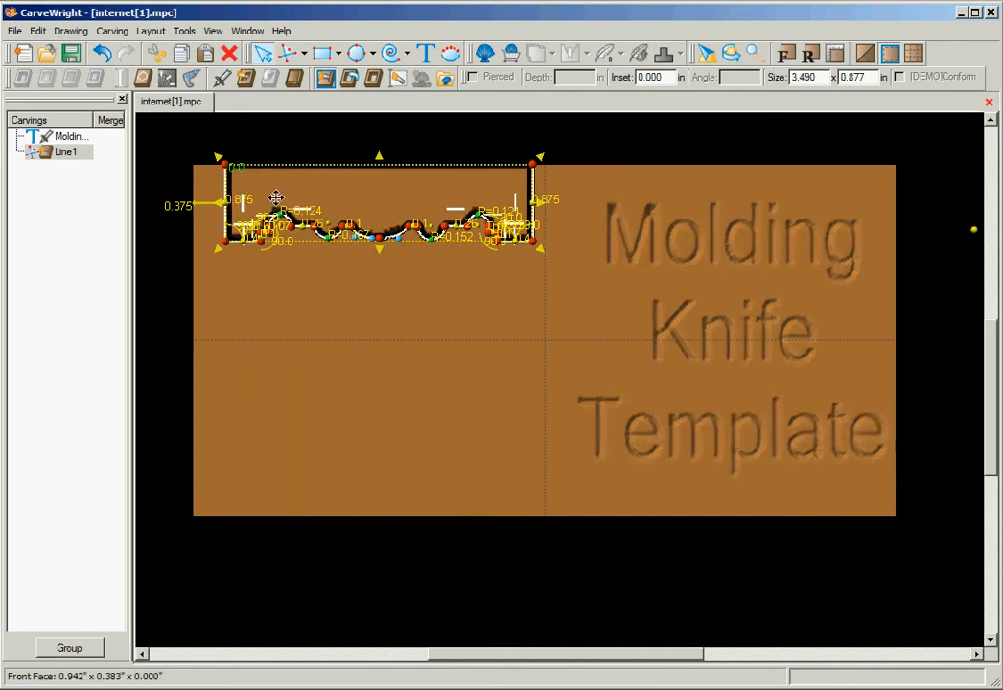
pyautogui.rightClick(182, 208)
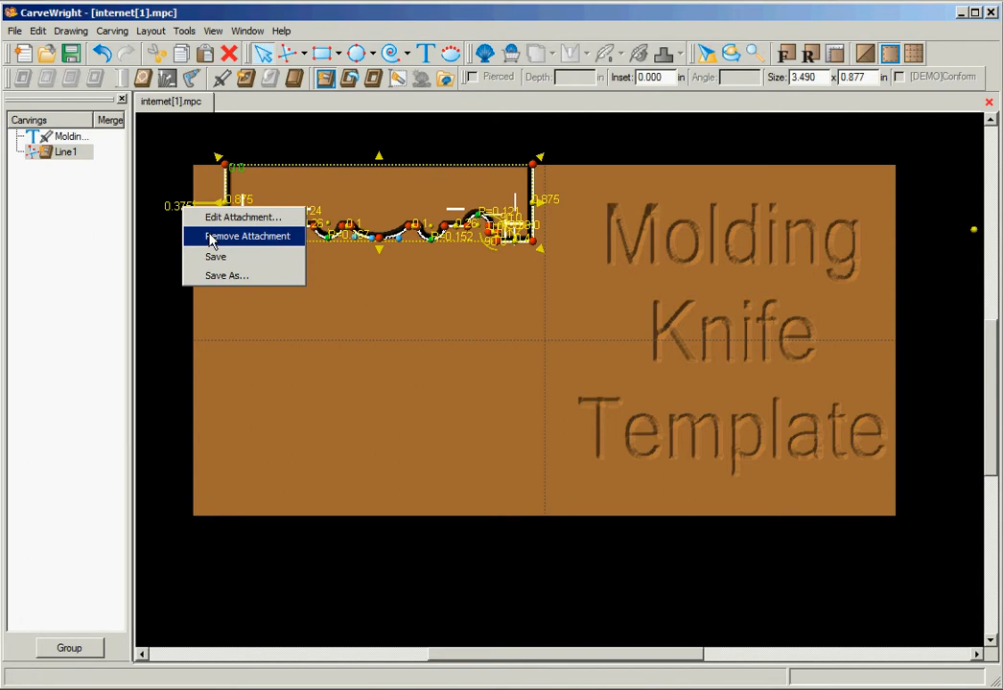
pyautogui.click(212, 238)
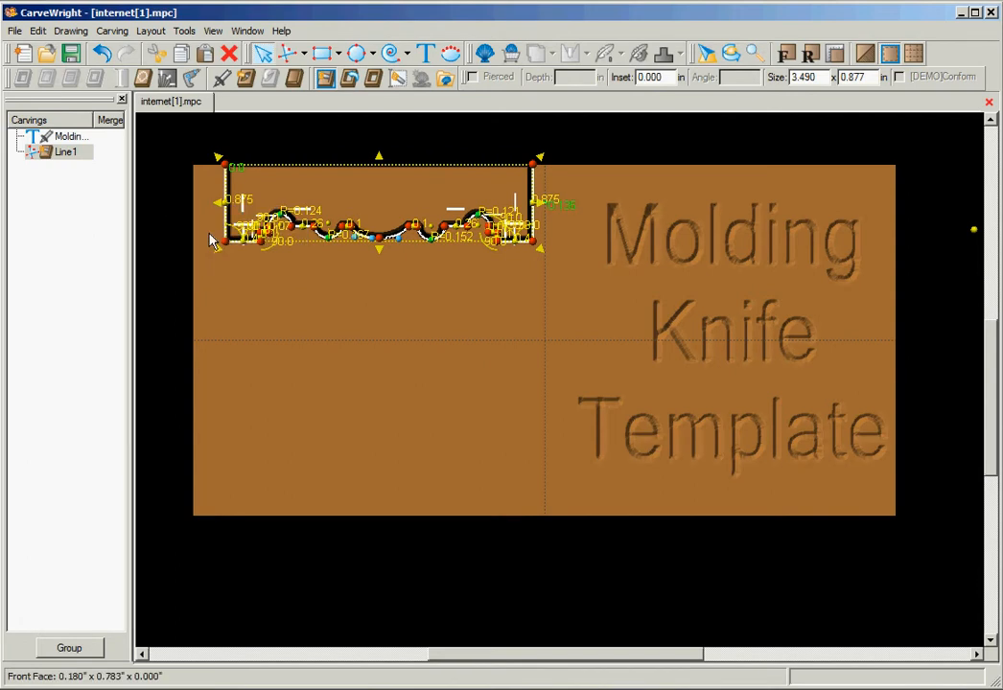
pyautogui.click(149, 31)
pyautogui.moveTo(164, 50)
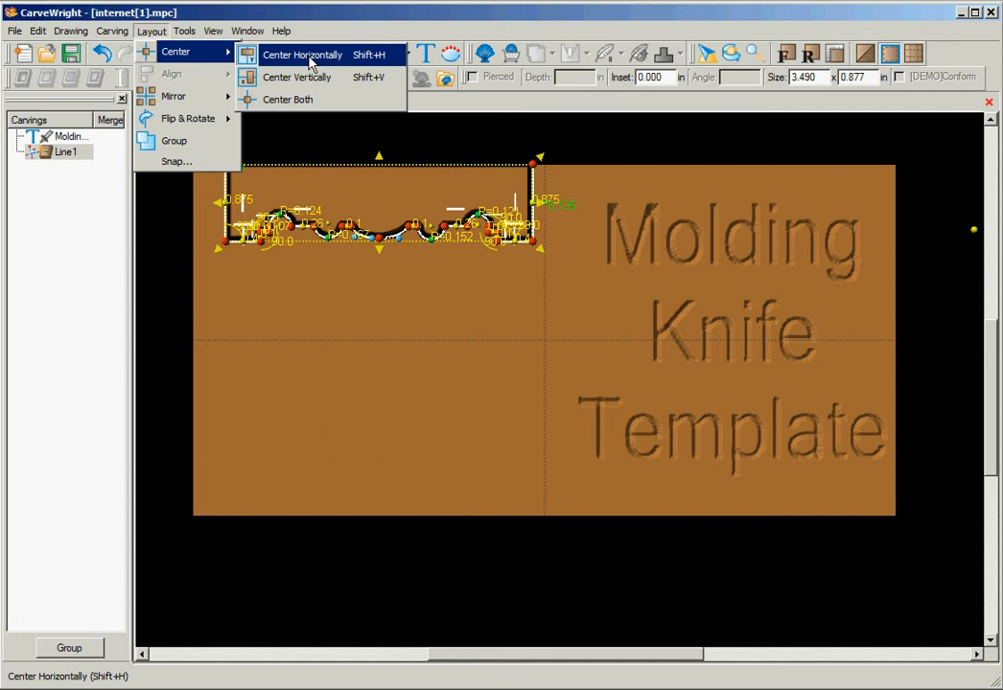
pyautogui.click(247, 31)
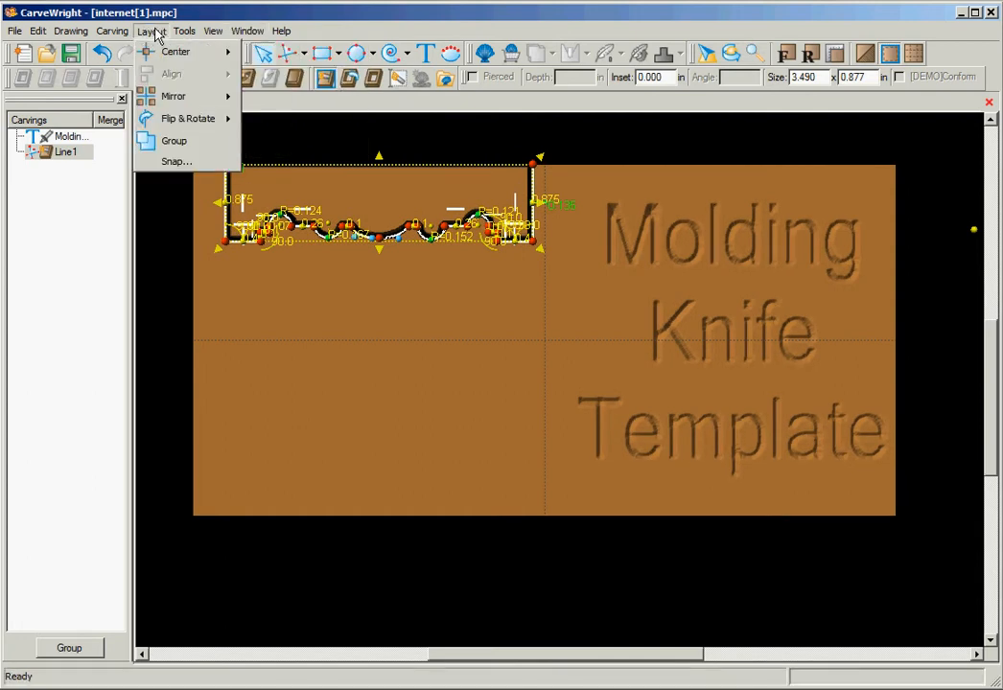
pyautogui.click(288, 56)
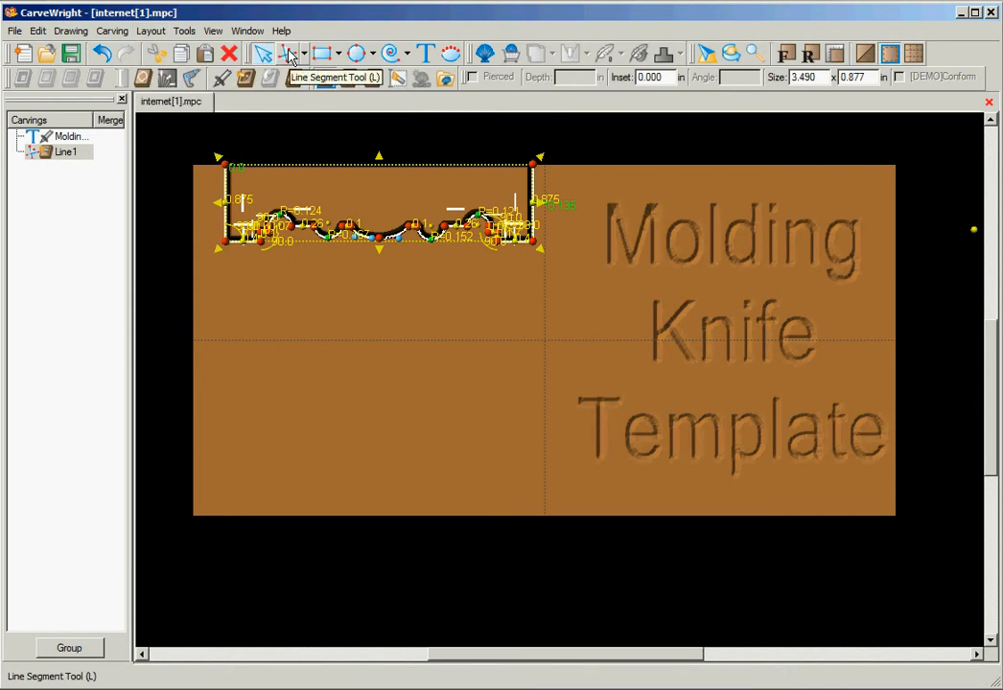
# - Break the molding profile at its middle bottom vertex and delete the right half
pyautogui.rightClick(380, 247)
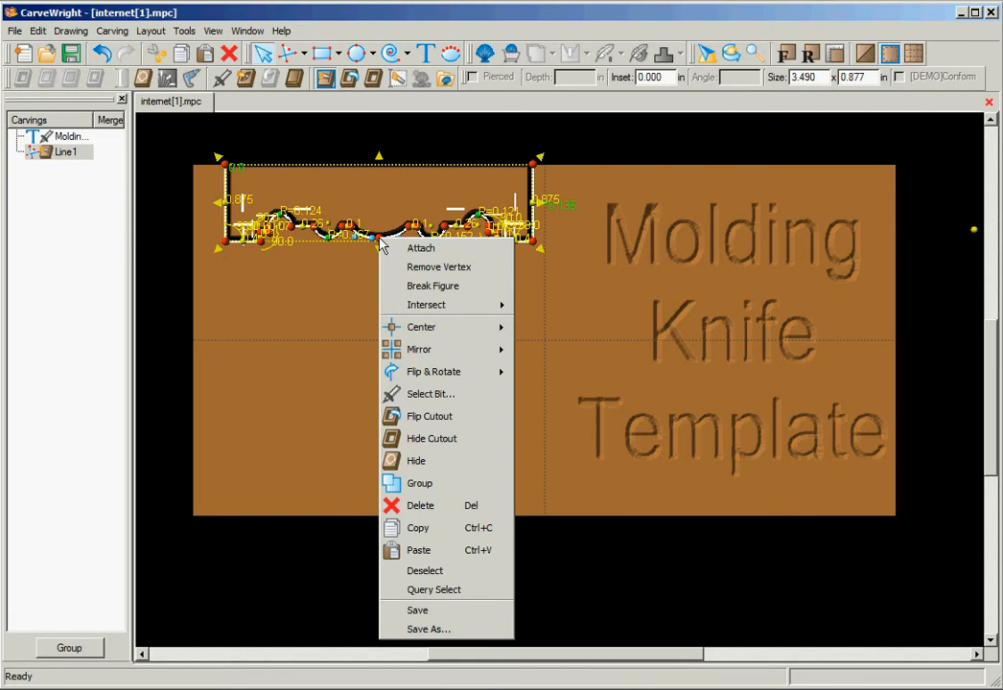
pyautogui.click(404, 286)
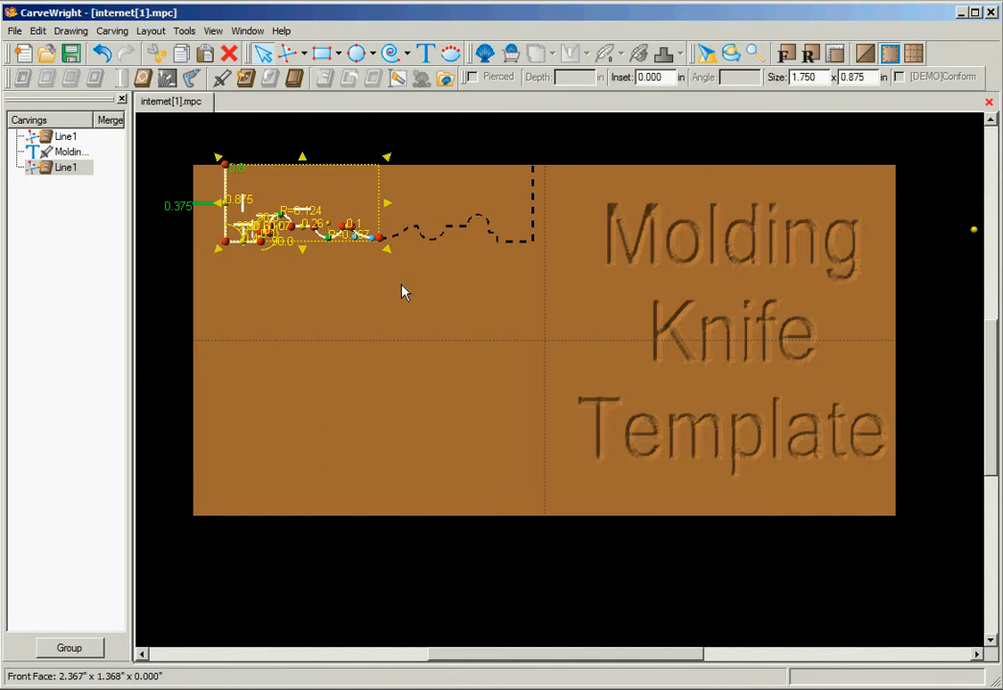
pyautogui.click(64, 139)
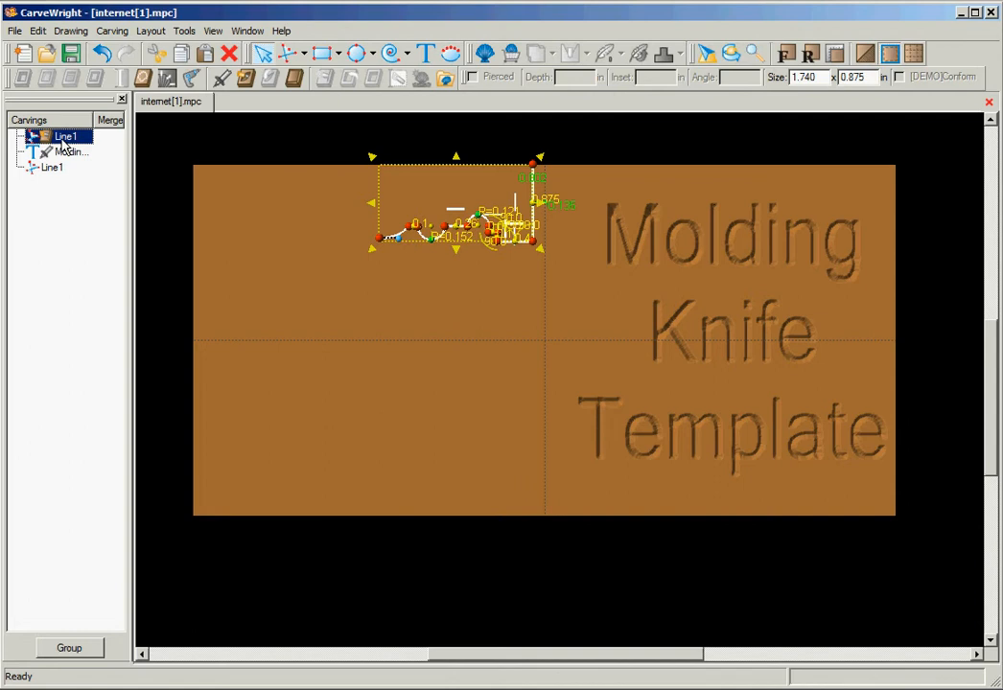
pyautogui.click(230, 55)
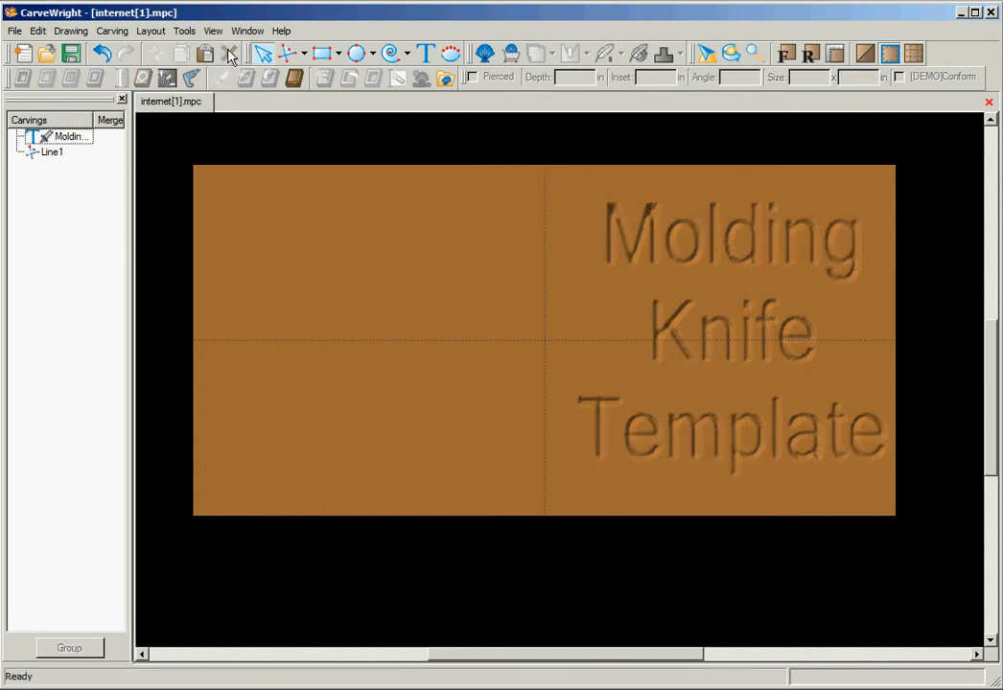
# - Close the remaining half profile with connected lines from its middle end up to the board's top edge and across to its upper-left corner
pyautogui.click(65, 159)
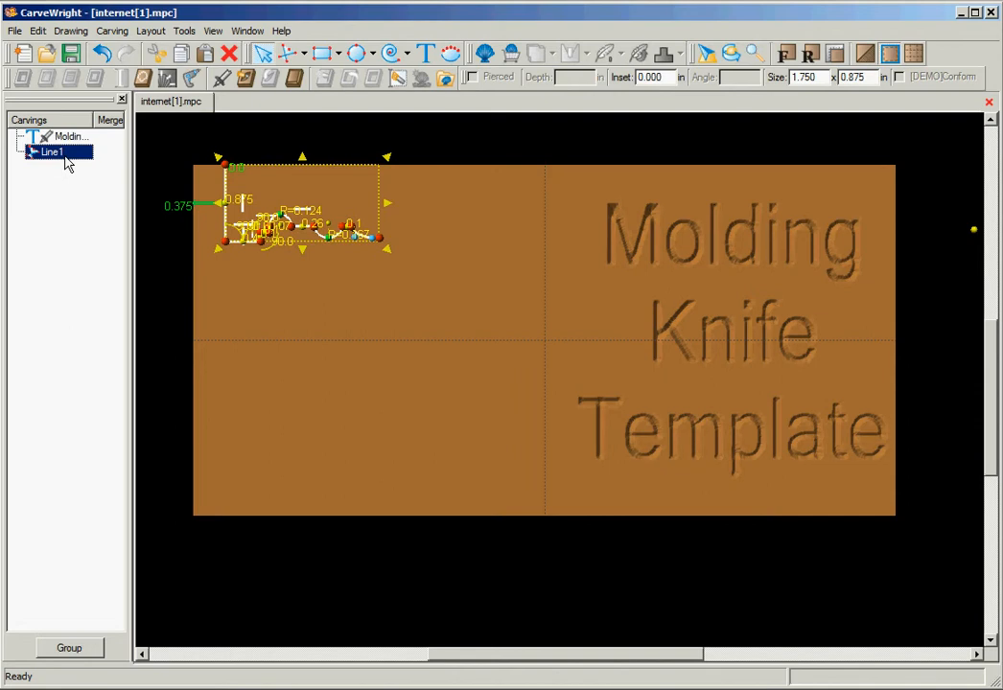
pyautogui.click(303, 55)
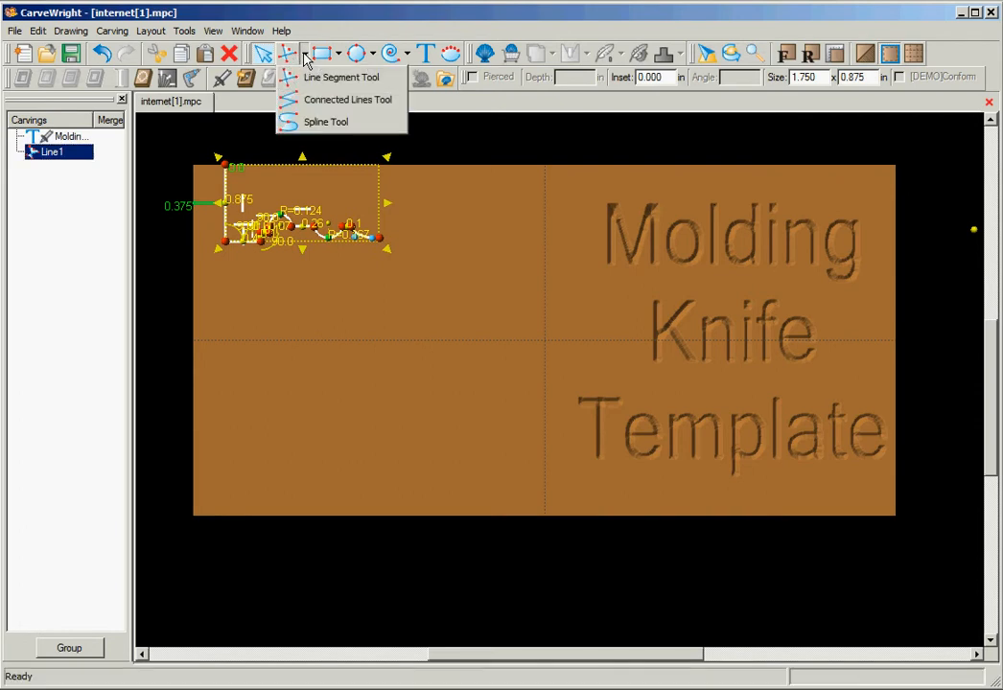
pyautogui.click(307, 105)
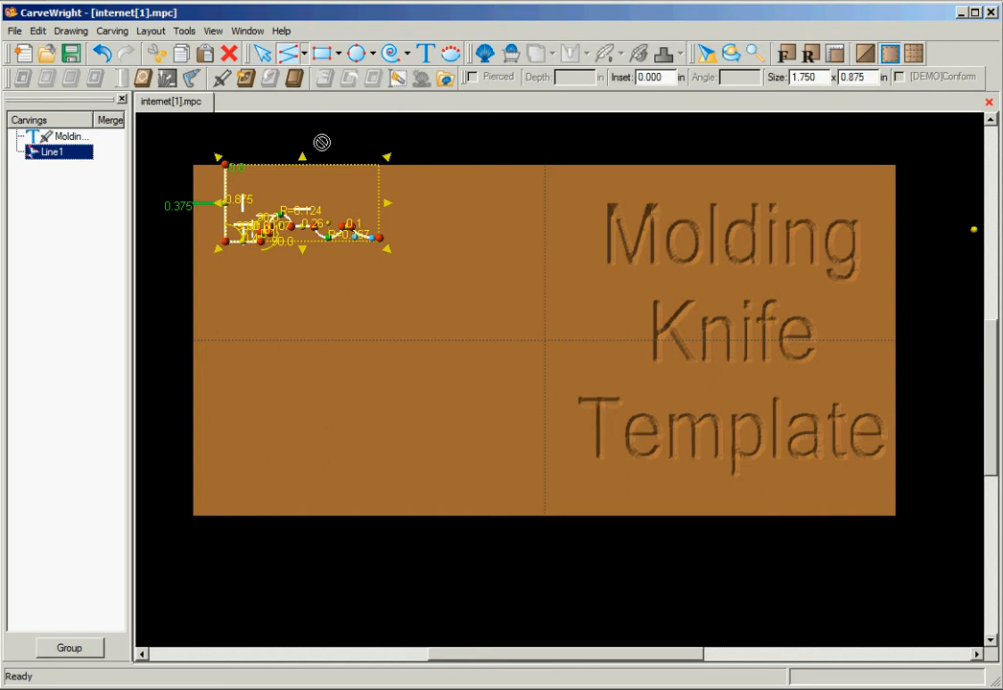
pyautogui.click(380, 237)
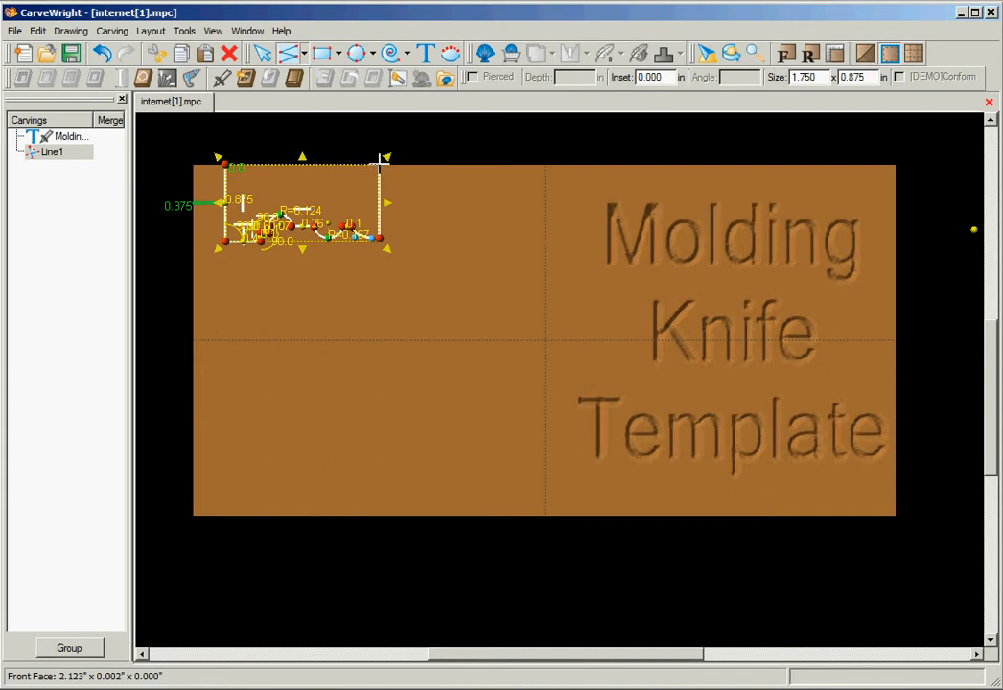
pyautogui.click(381, 164)
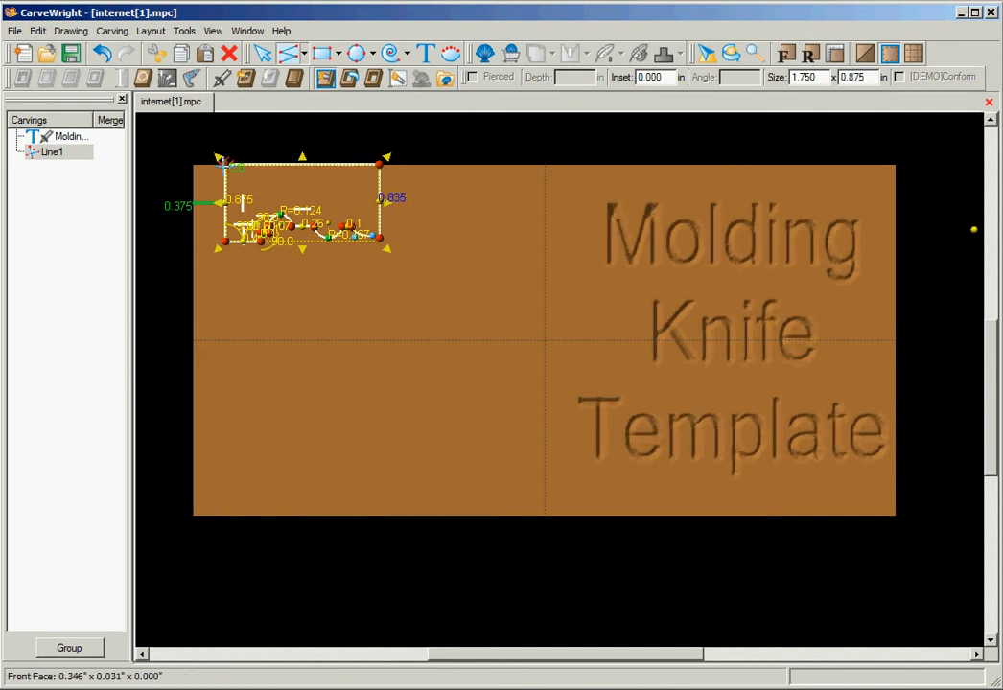
pyautogui.click(222, 163)
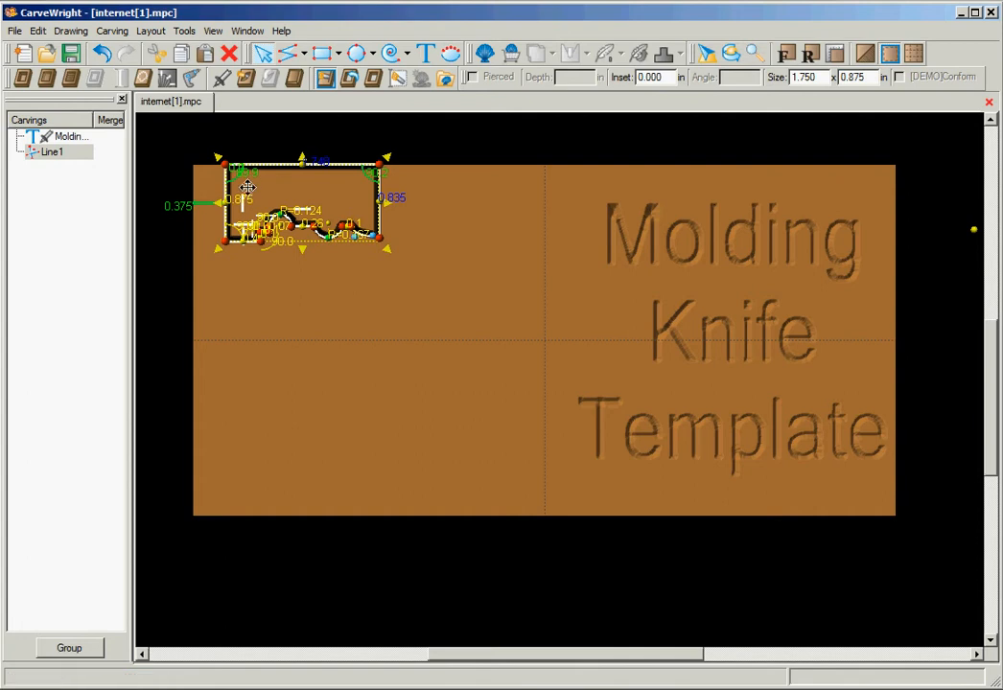
# - Set both upper corner angles of the closed half profile to 90 degrees
pyautogui.rightClick(372, 177)
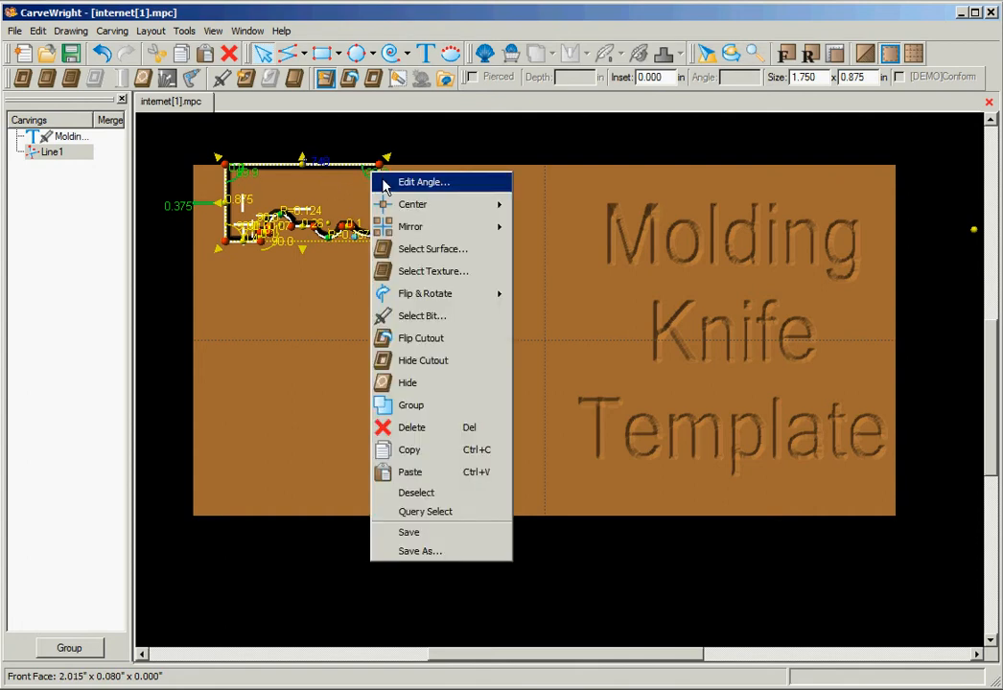
pyautogui.click(388, 182)
pyautogui.write('90')
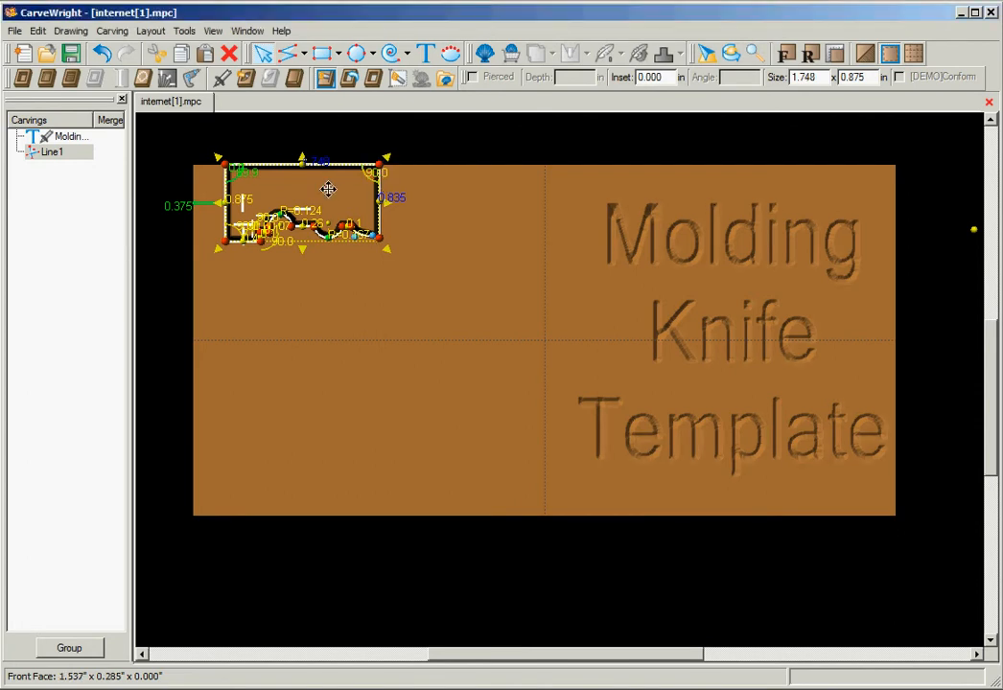
pyautogui.rightClick(247, 174)
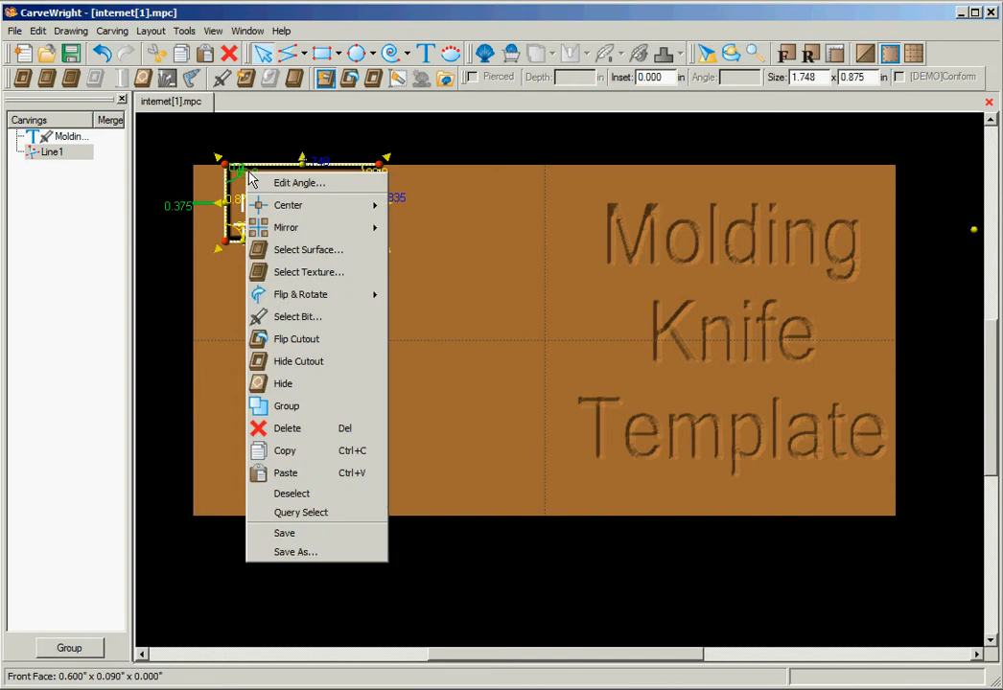
pyautogui.click(274, 182)
pyautogui.write('9')
pyautogui.press('Return')
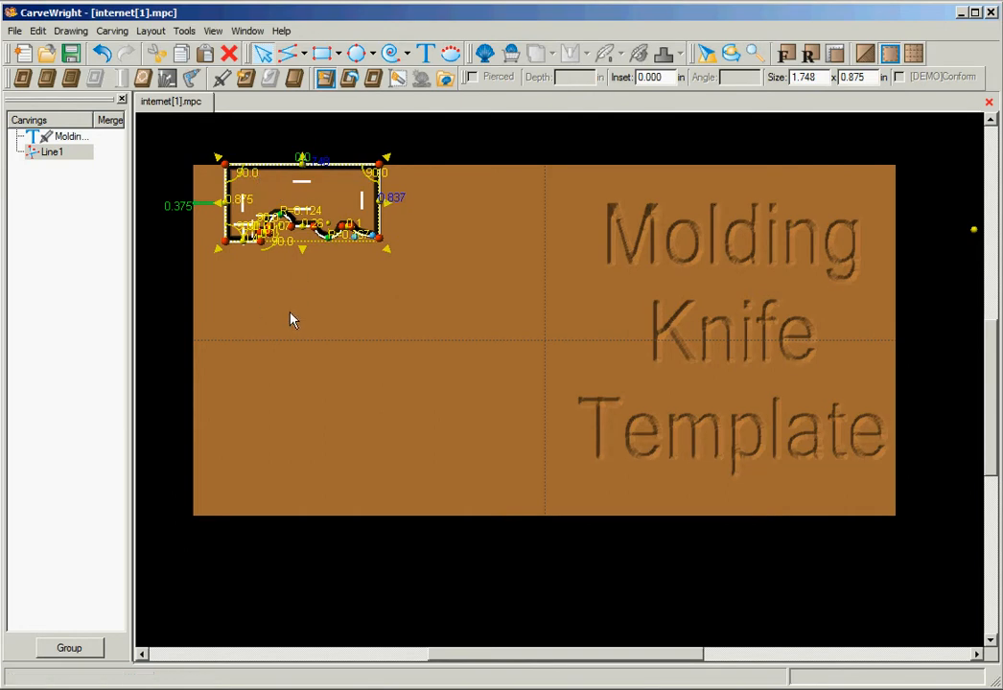
# - Move the half profile over beside the board's vertical centerline and replace its cutout with a carved region
pyautogui.scroll(1, 292, 321)
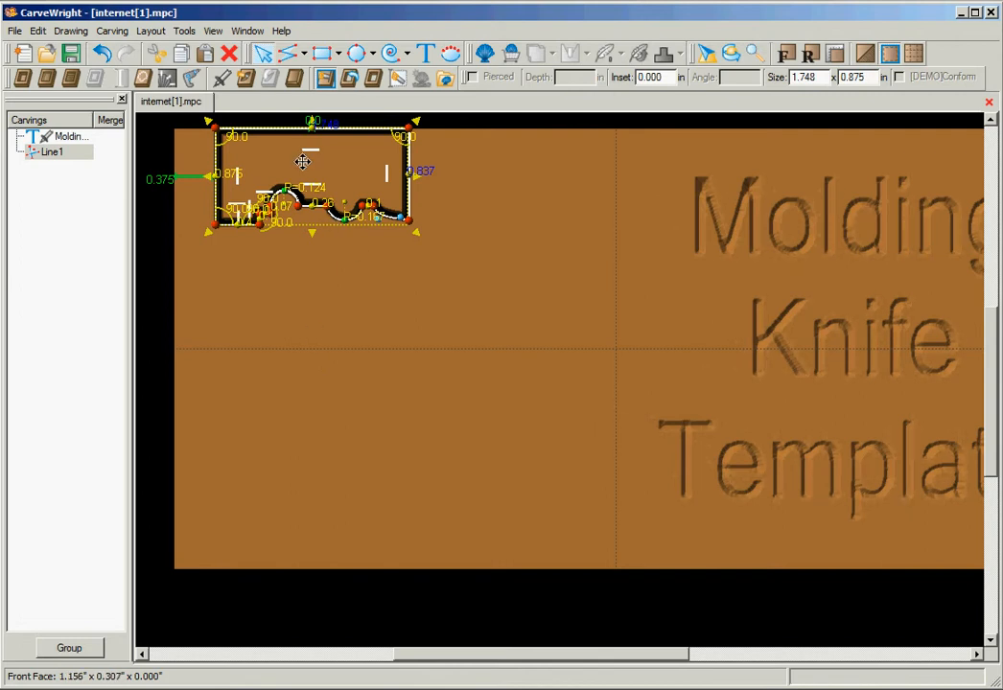
pyautogui.moveTo(302, 161); pyautogui.dragTo(508, 159)
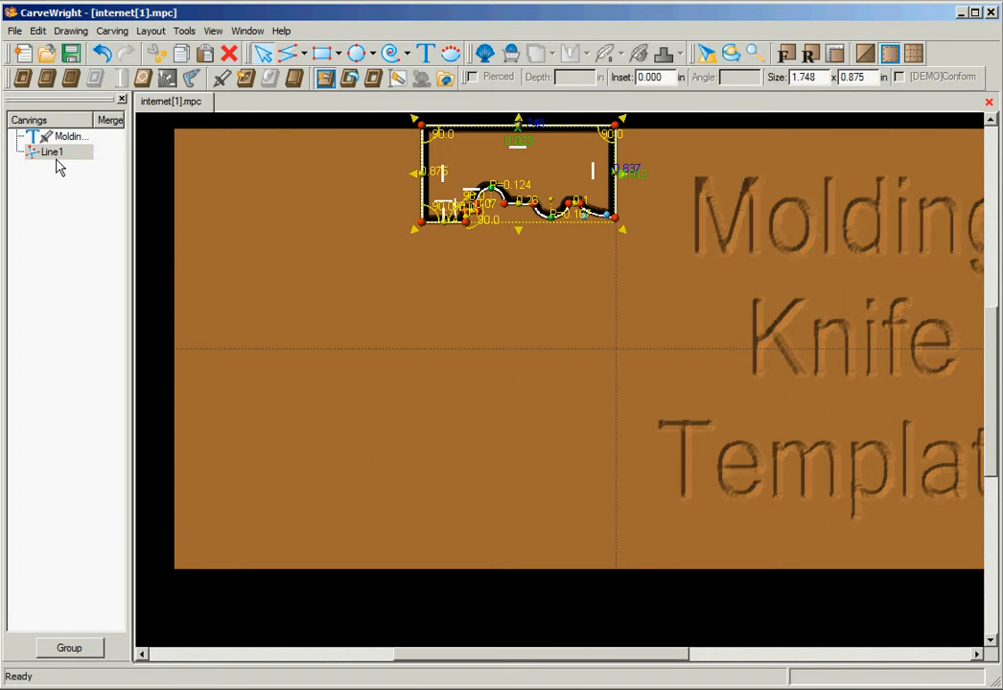
pyautogui.click(22, 80)
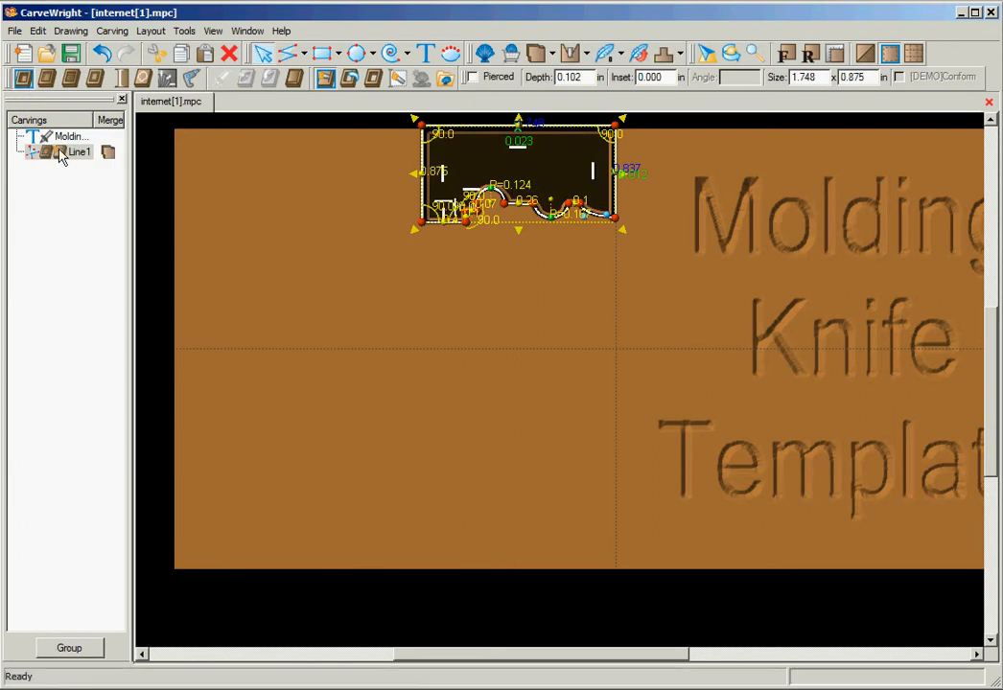
pyautogui.click(325, 78)
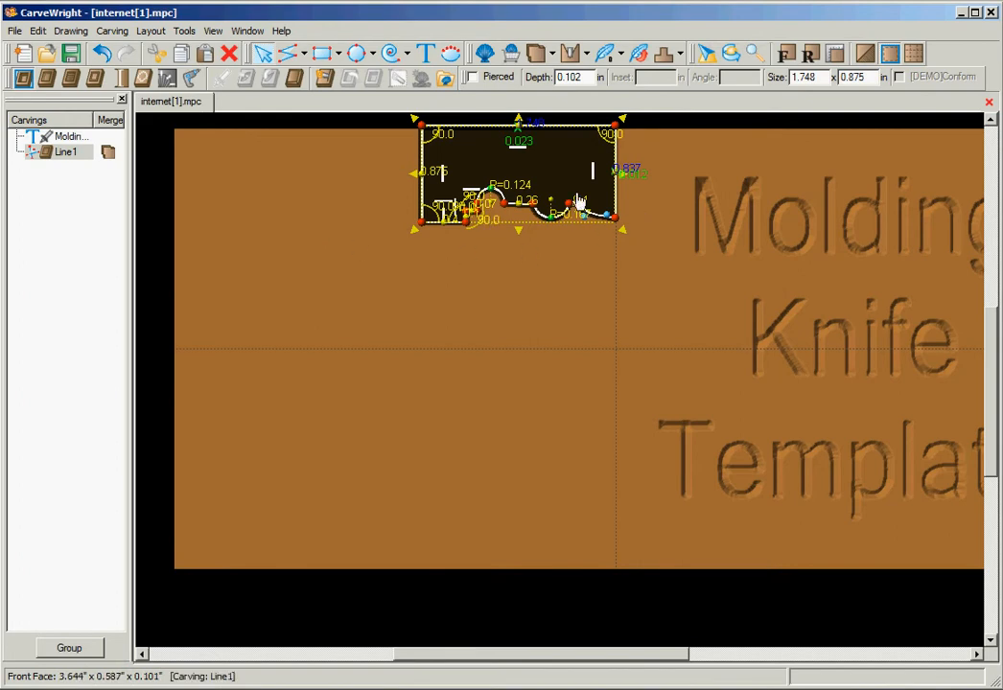
# - Set the distance between the half profile's straight right edge and the board's vertical centerline to 0.0
pyautogui.moveTo(548, 165); pyautogui.dragTo(549, 167)
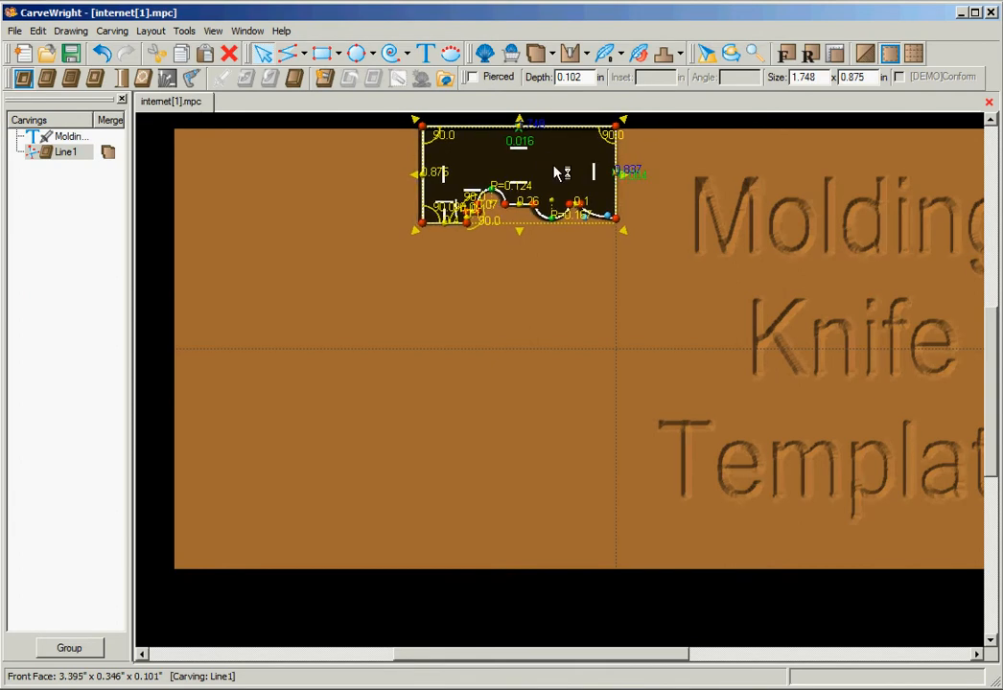
pyautogui.click(635, 181)
pyautogui.write('0.0')
pyautogui.press('Return')
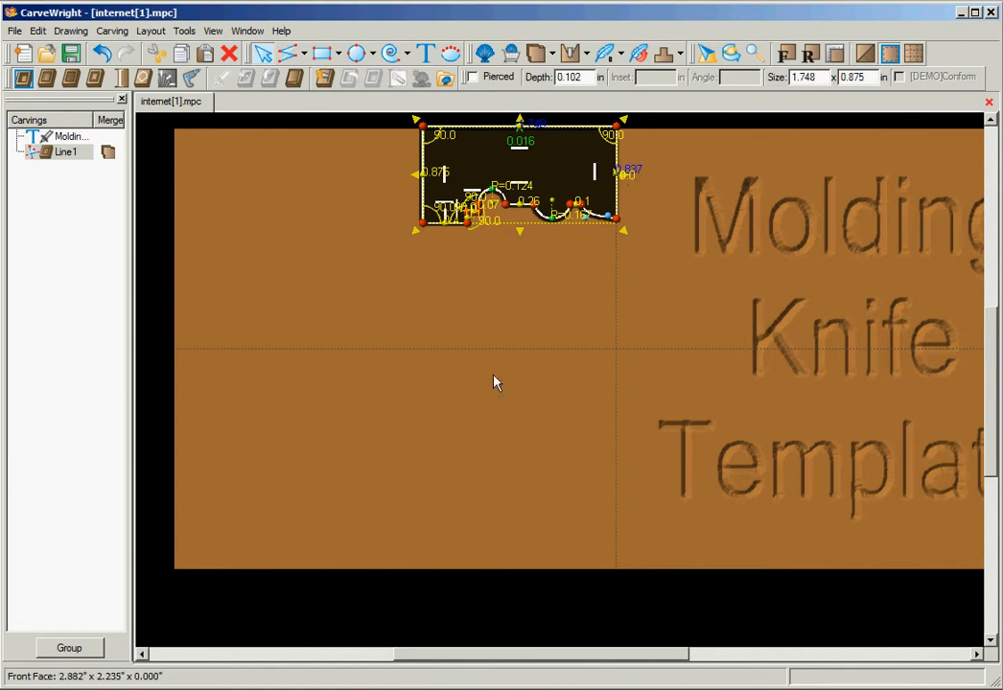
# - Mirror the carved half profile across the board's vertical centerline to form the full molding shape
pyautogui.click(149, 32)
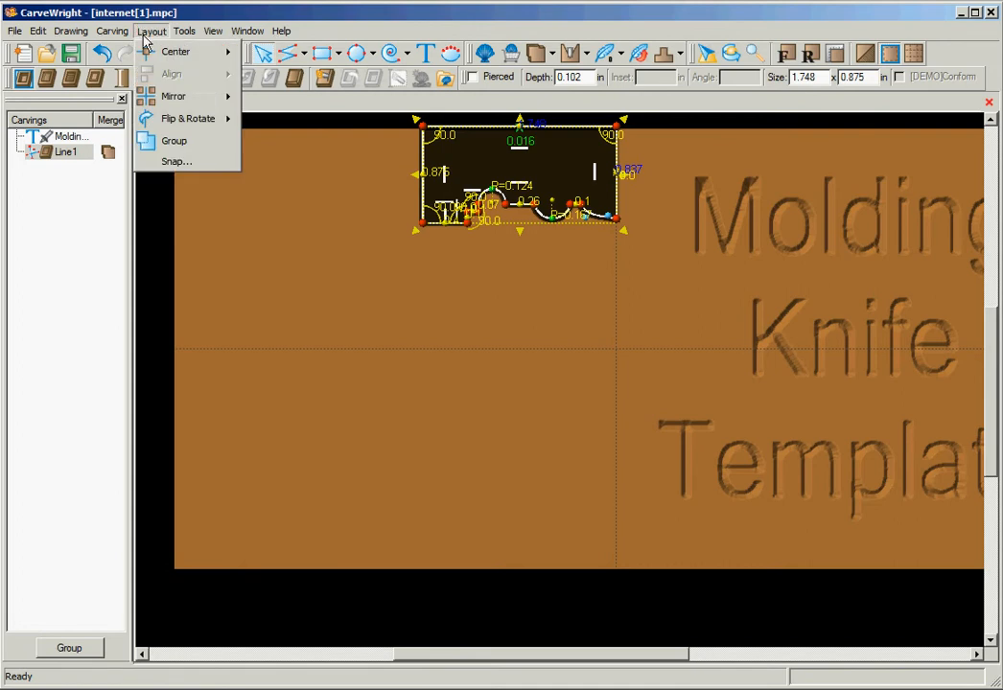
pyautogui.moveTo(173, 96)
pyautogui.click(285, 99)
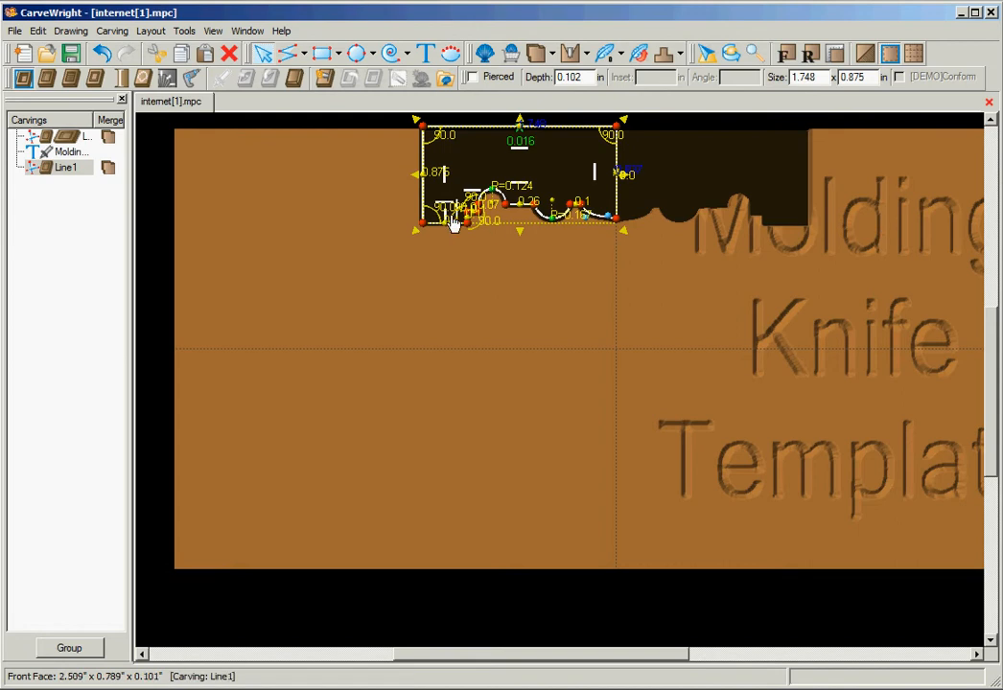
# - Hide the Molding Knife Template text carving and deselect it
pyautogui.rightClick(56, 153)
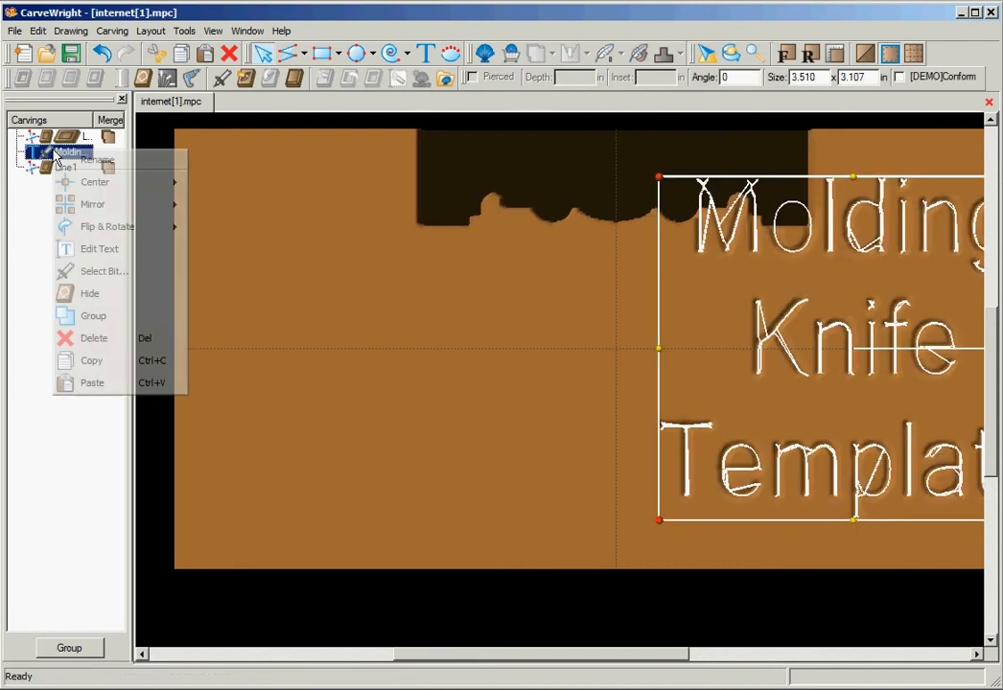
pyautogui.click(89, 293)
pyautogui.click(331, 415)
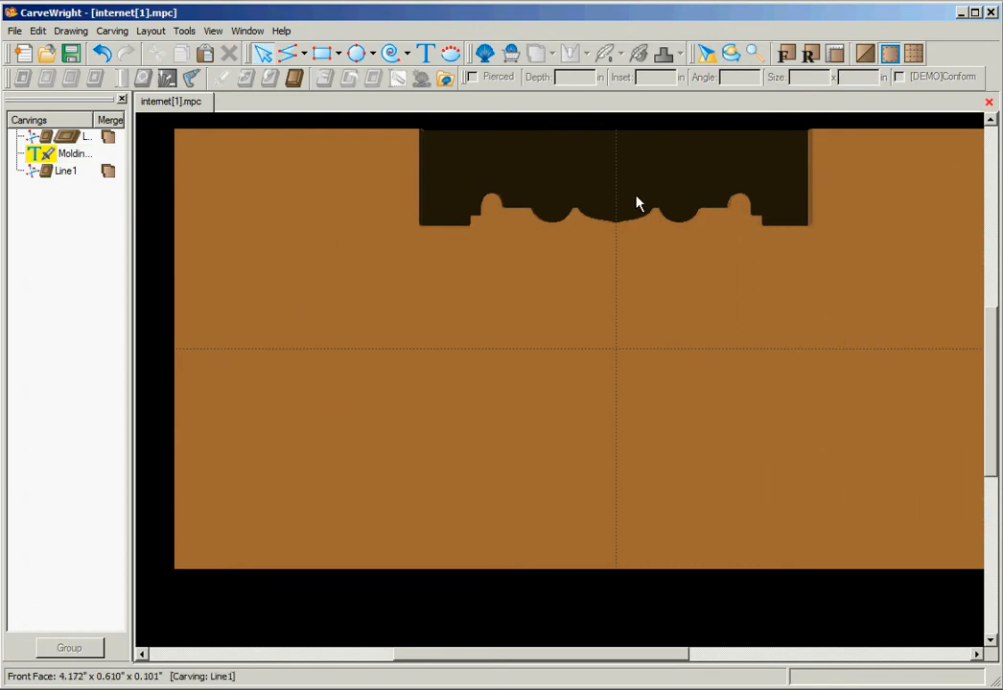
# - Create an outline pattern path around the two carved half profiles
pyautogui.click(60, 140)
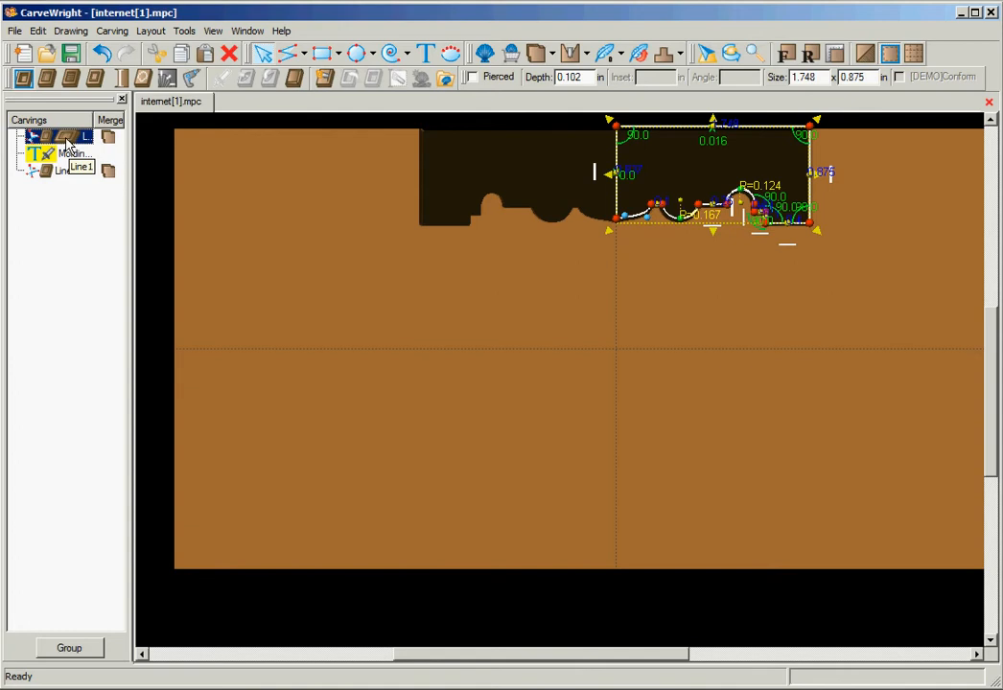
pyautogui.keyDown('ctrl'); pyautogui.click(52, 176); pyautogui.keyUp('ctrl')
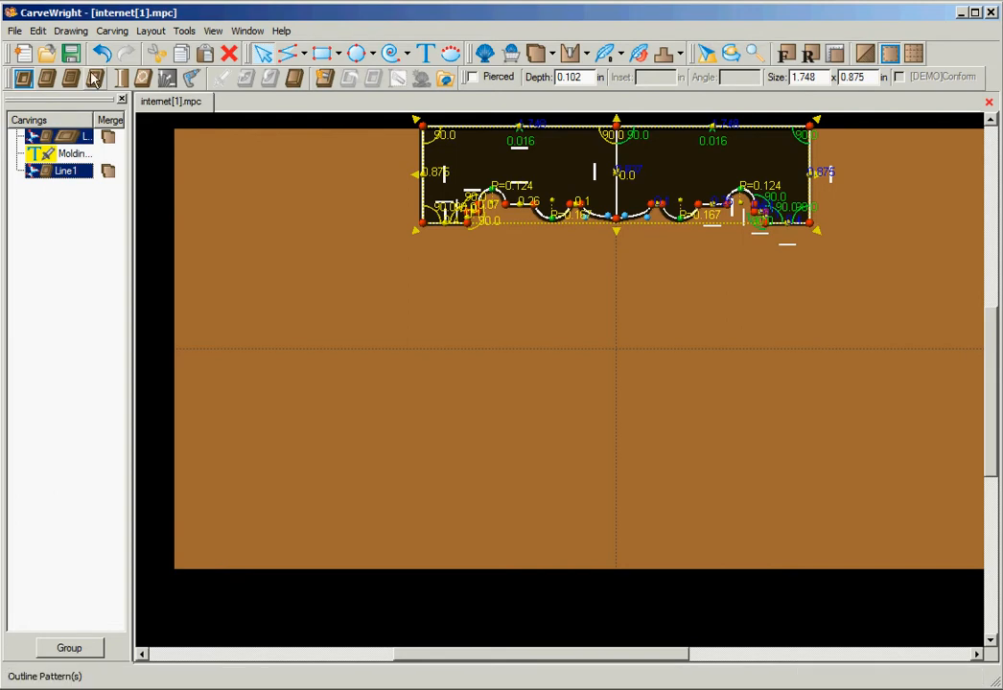
pyautogui.click(95, 81)
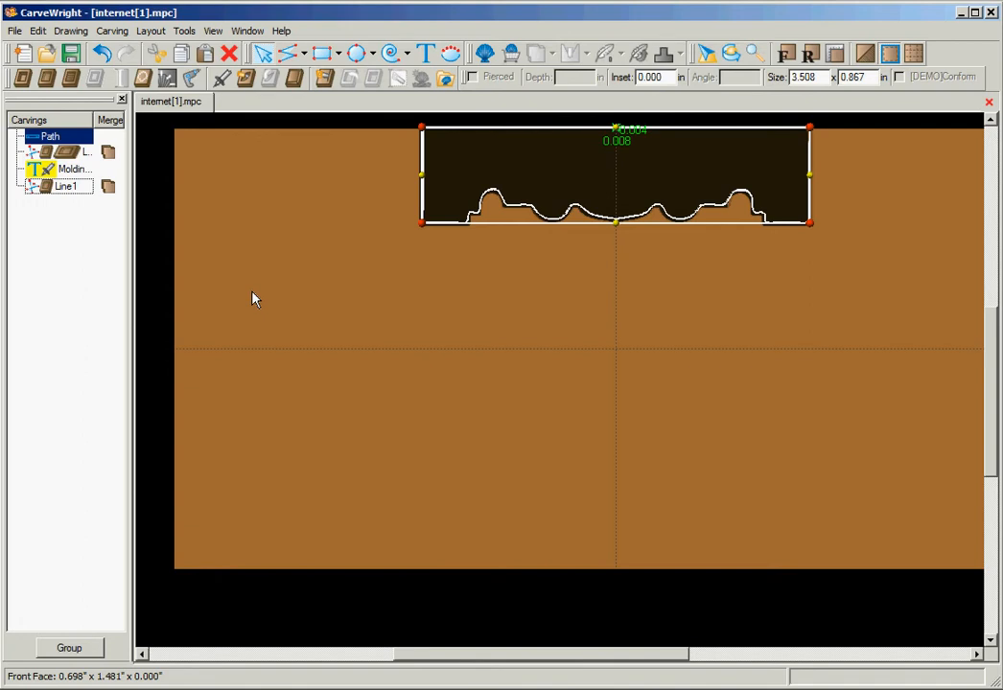
# - Move both carved half profiles straight down below the board's horizontal centerline, clear of the outline path, and deselect them
pyautogui.click(61, 153)
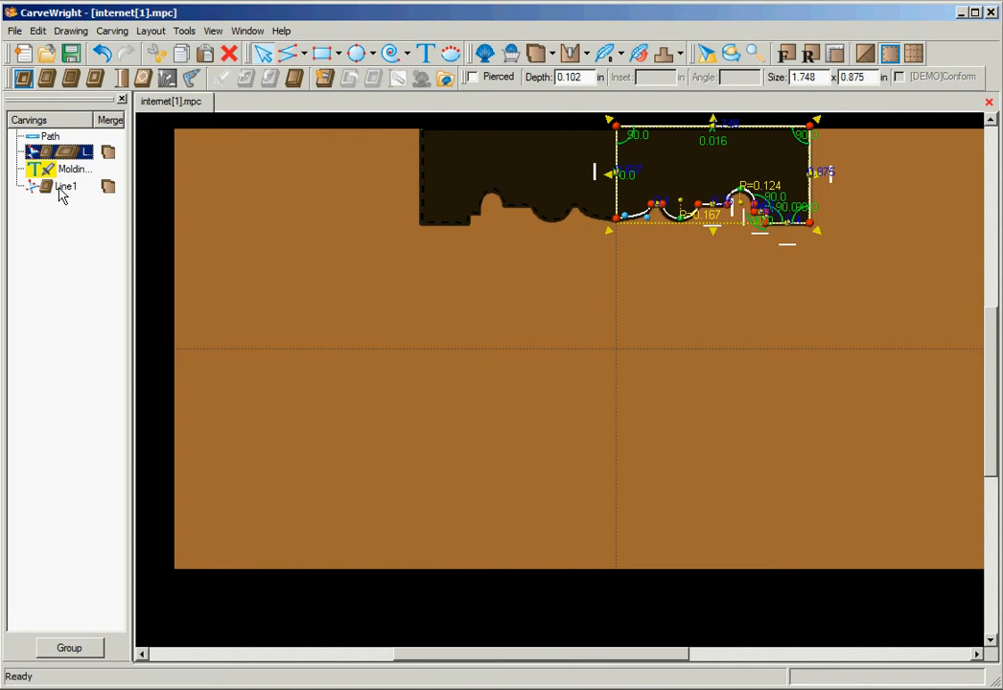
pyautogui.keyDown('ctrl'); pyautogui.click(61, 192); pyautogui.keyUp('ctrl')
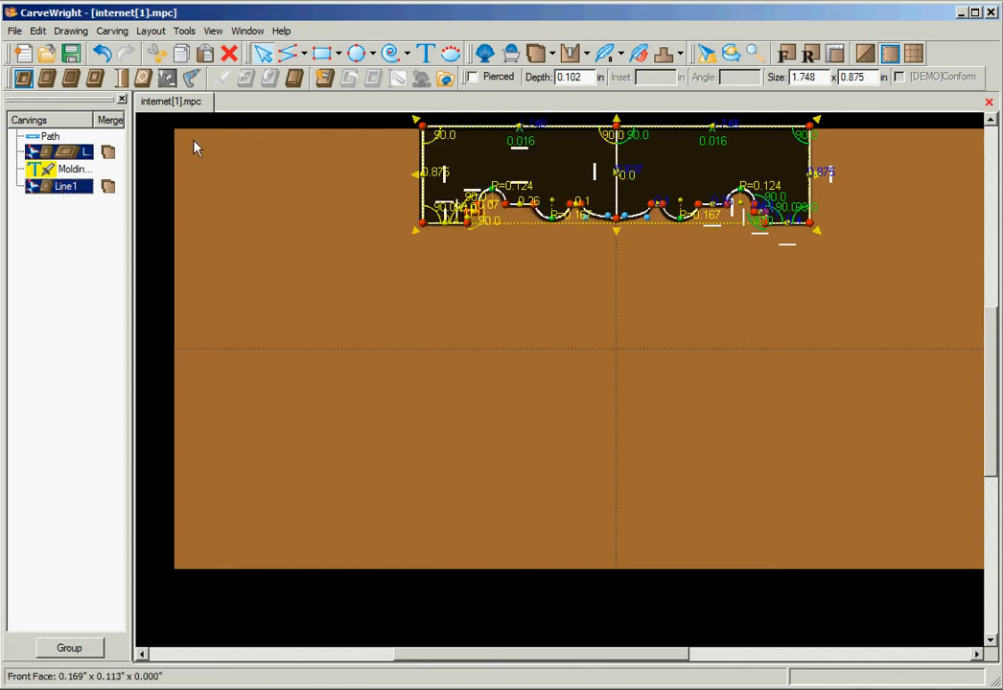
pyautogui.moveTo(575, 164); pyautogui.dragTo(601, 419)
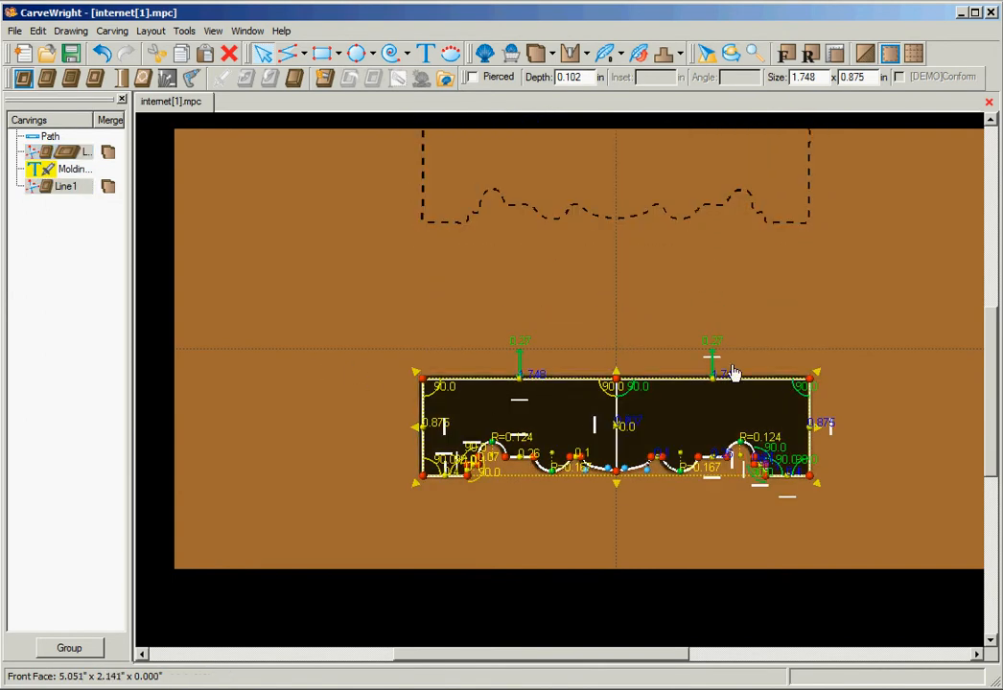
pyautogui.click(391, 283)
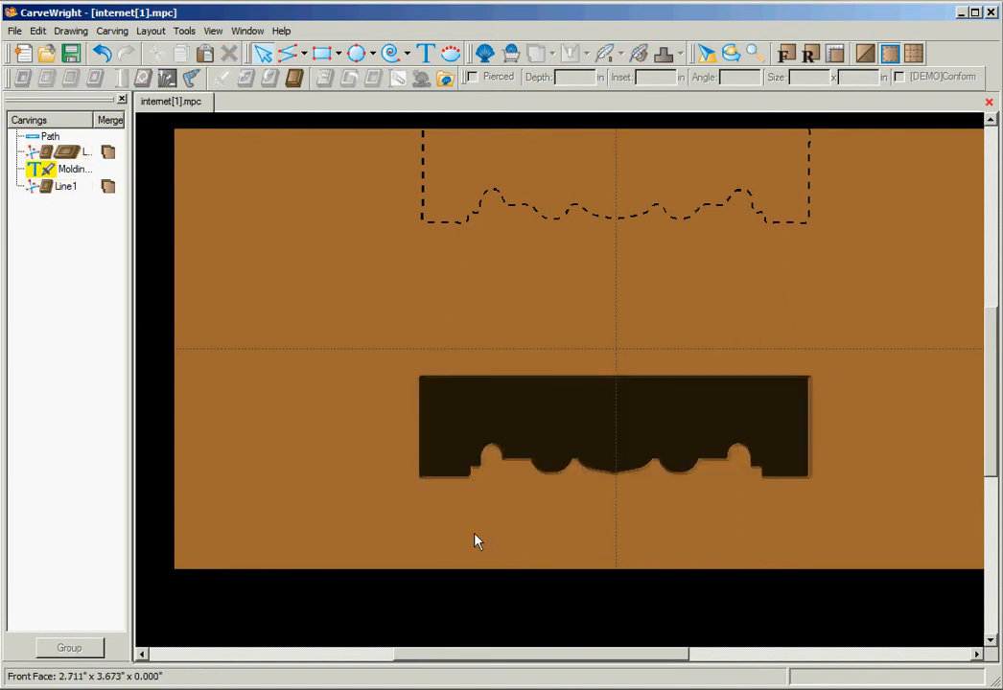
# - Apply a cut-out to the outline path with the 1/16 inch cutting bit and hide the cut-out material
pyautogui.click(558, 220)
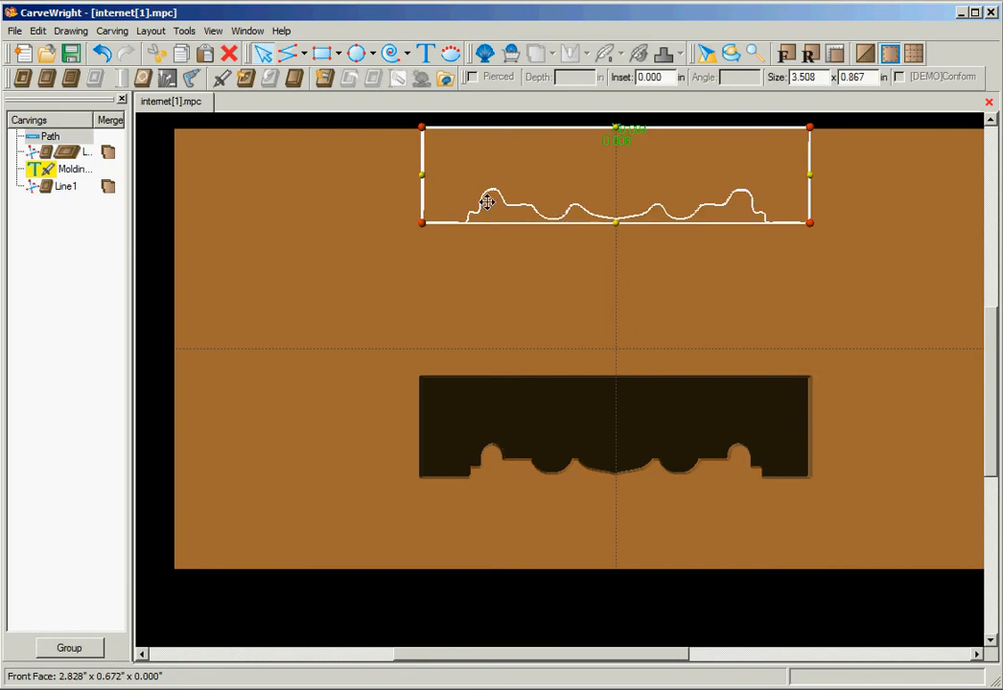
pyautogui.click(325, 78)
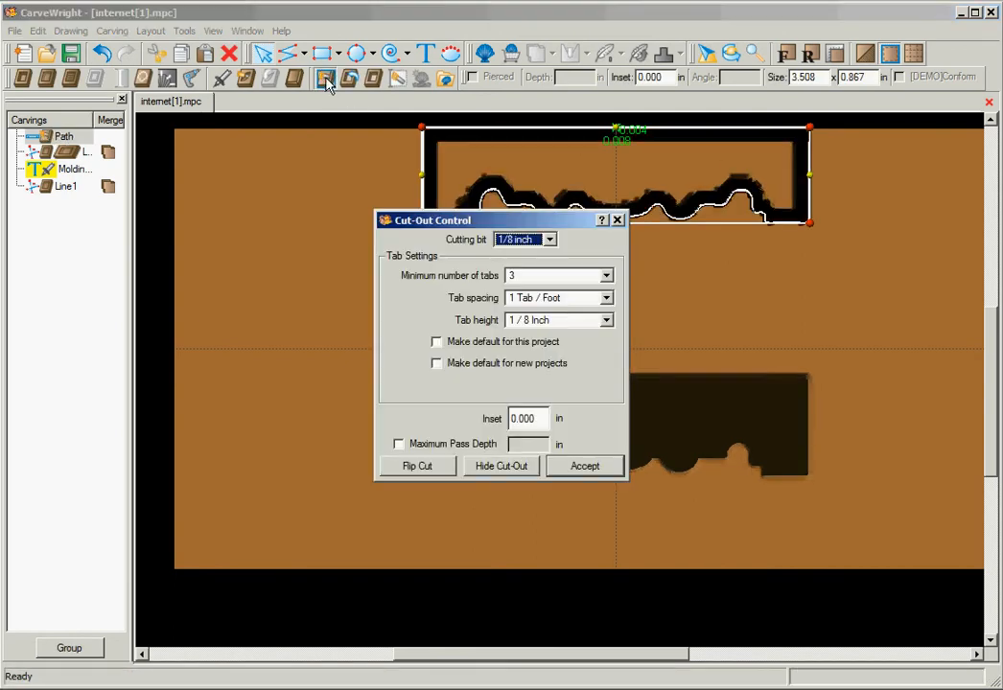
pyautogui.click(549, 240)
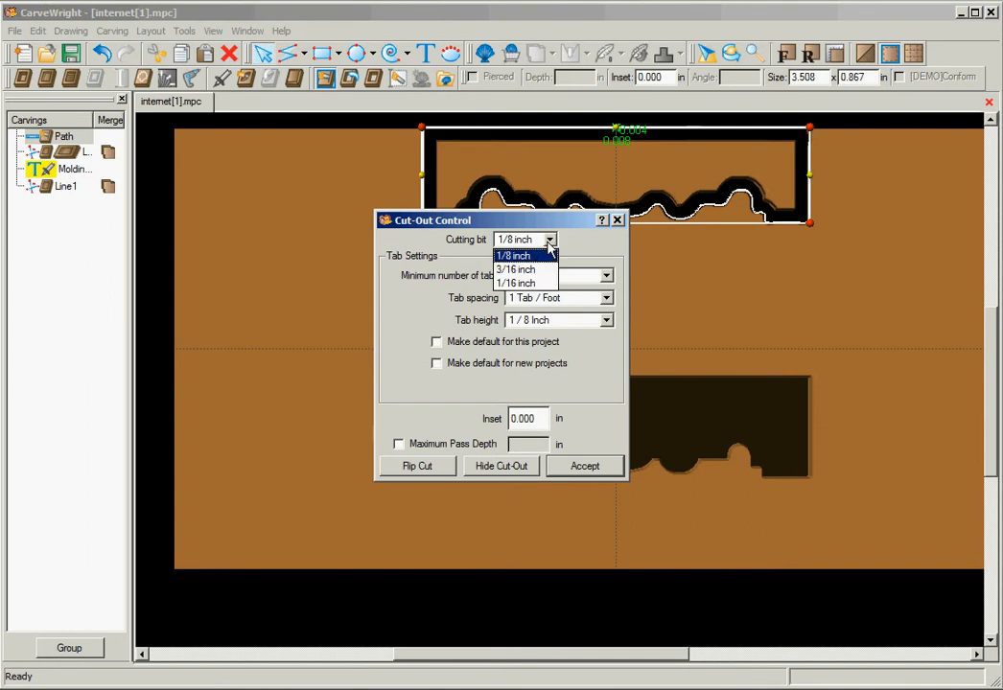
pyautogui.click(518, 280)
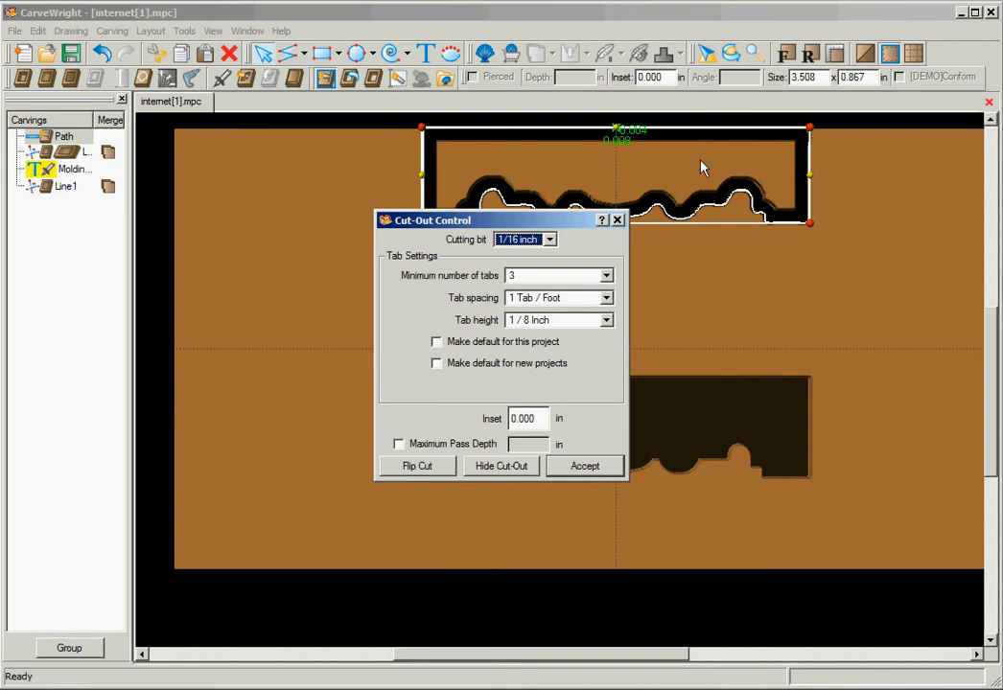
pyautogui.click(505, 466)
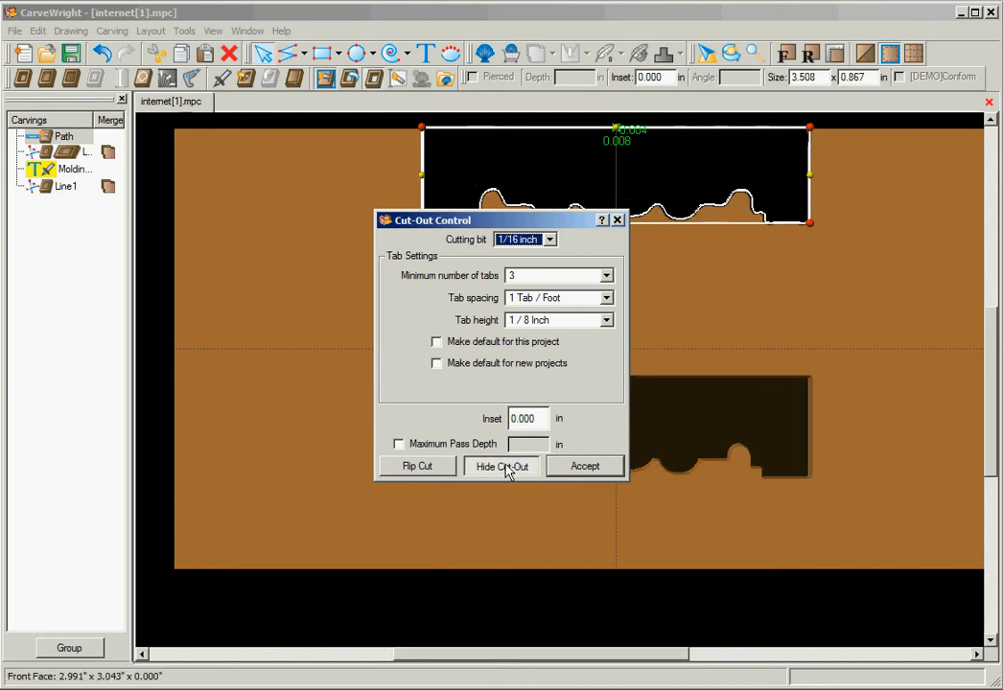
pyautogui.click(585, 466)
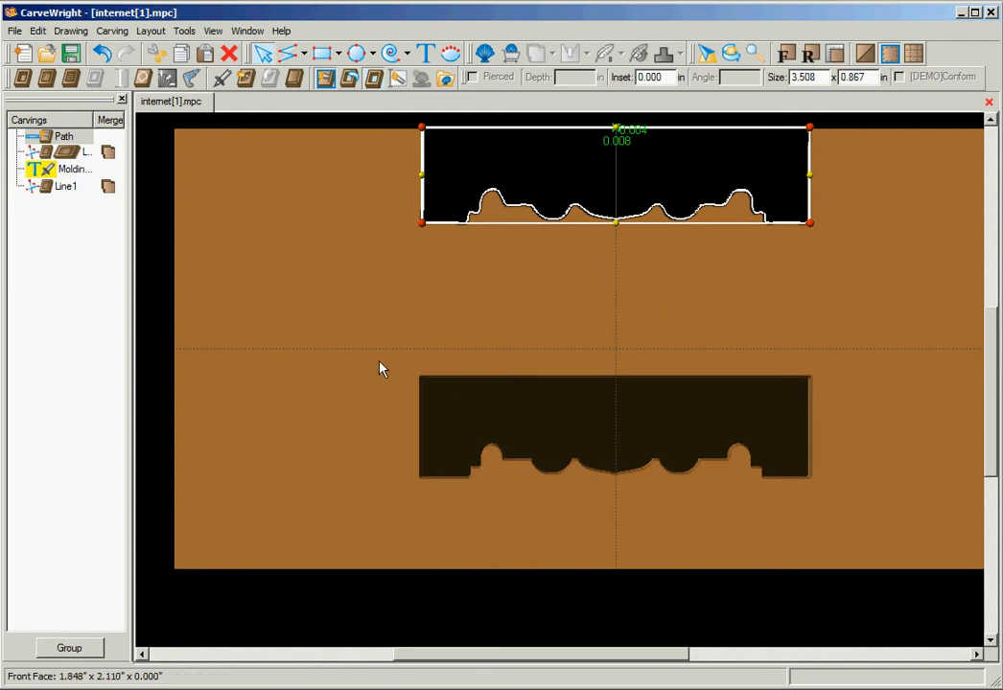
# - Move the cut-out path to 0.375 in from the board's left edge and nudge it slightly past the top edge
pyautogui.moveTo(610, 171); pyautogui.dragTo(390, 173)
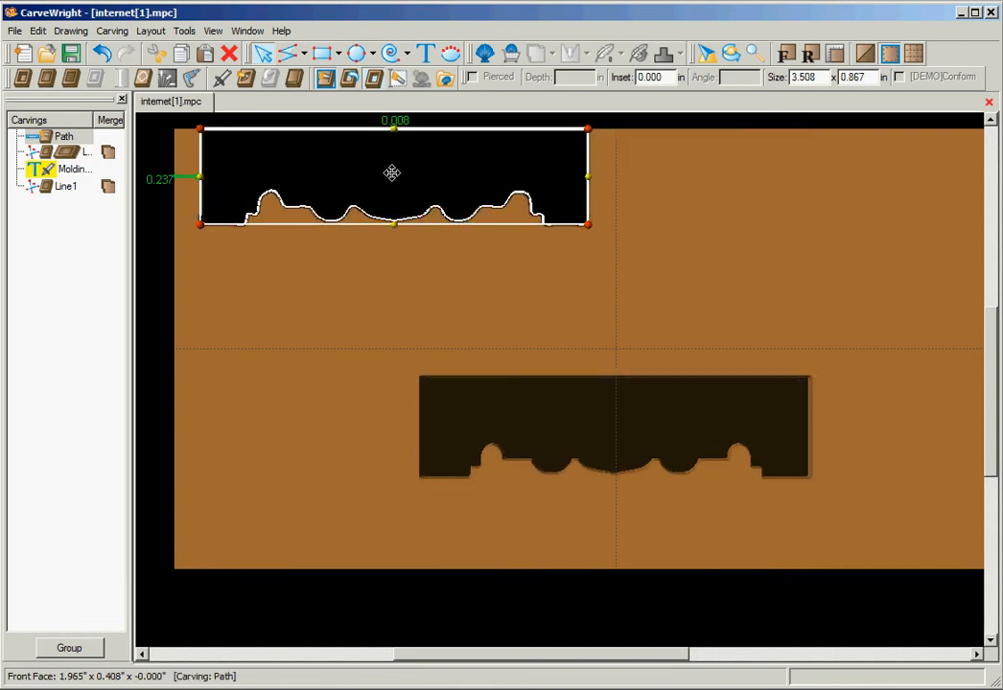
pyautogui.rightClick(160, 191)
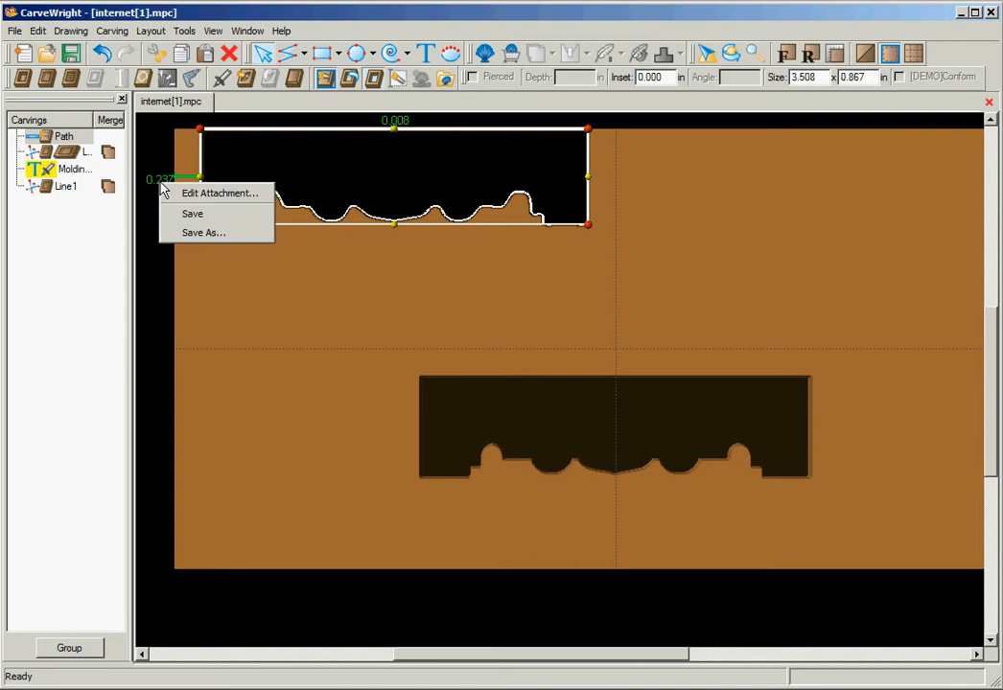
pyautogui.click(211, 193)
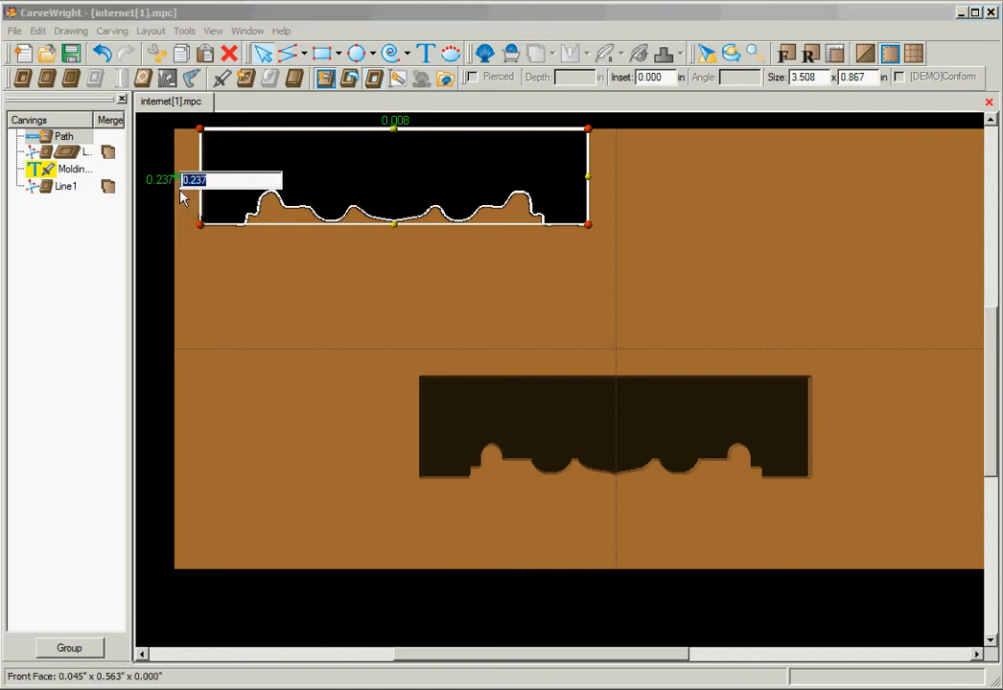
pyautogui.write('.375')
pyautogui.press('Return')
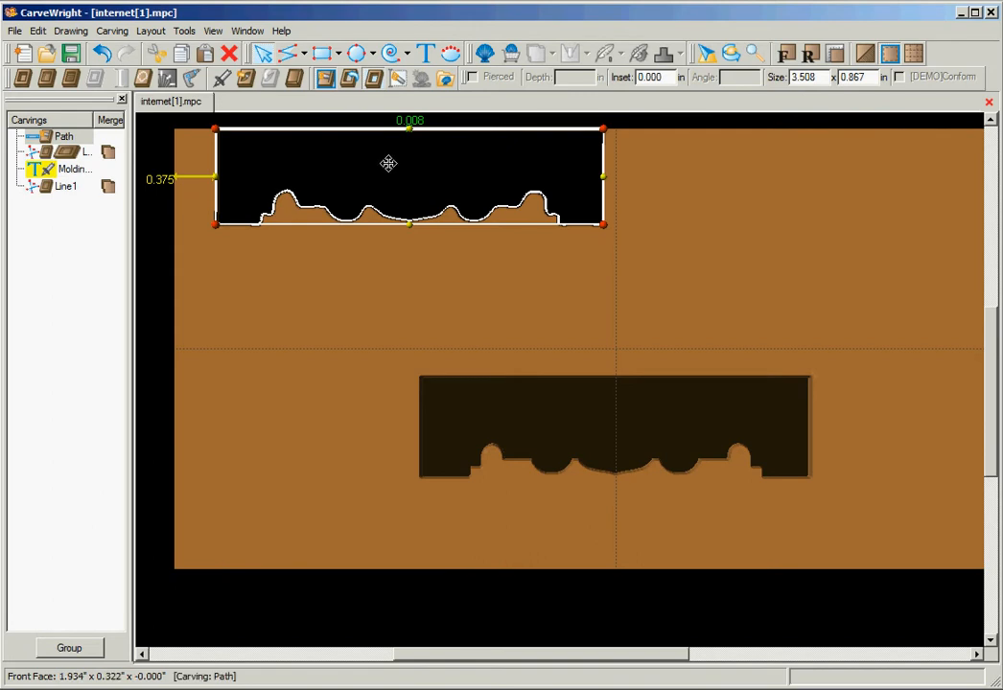
pyautogui.moveTo(389, 163); pyautogui.dragTo(391, 163)
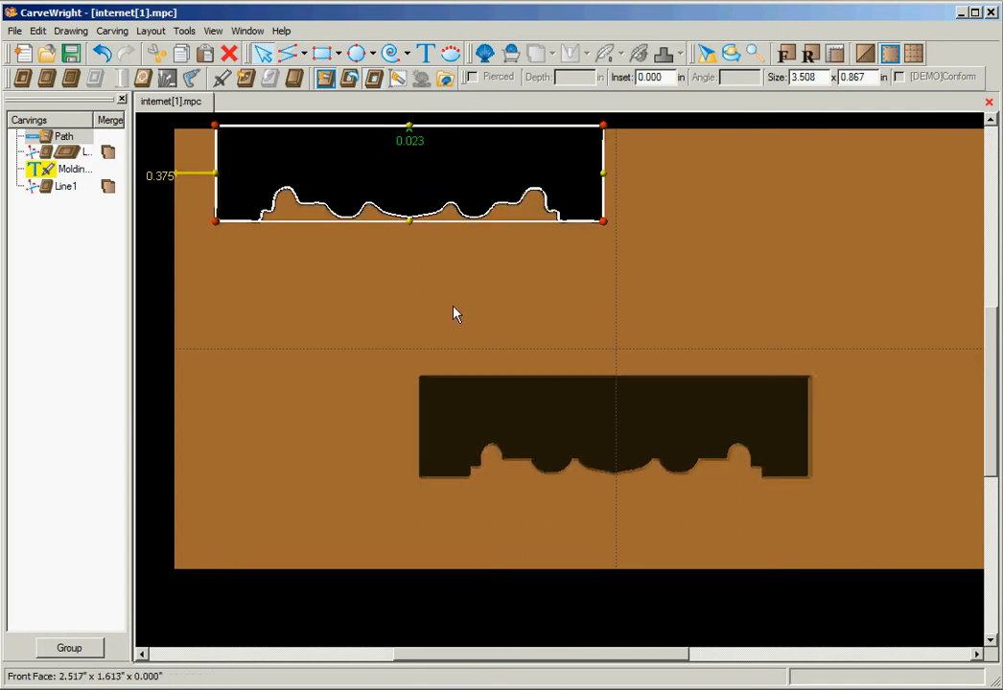
pyautogui.click(669, 197)
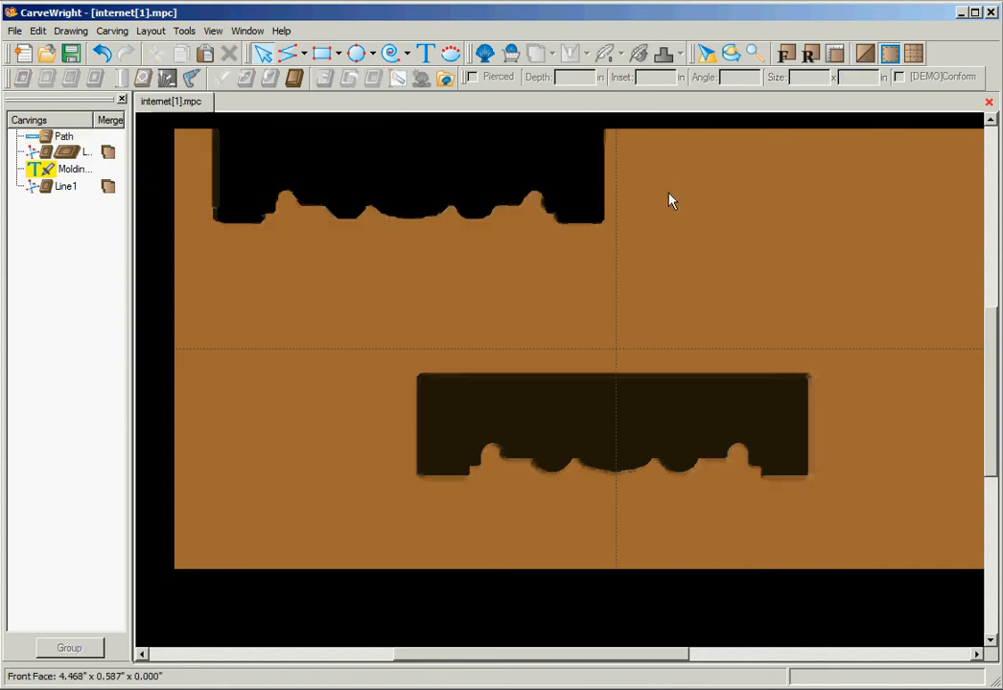
# - Draw a vertical line segment about 4.12 in long just right of the centerline, spanning past the board's top and bottom edges
pyautogui.click(306, 55)
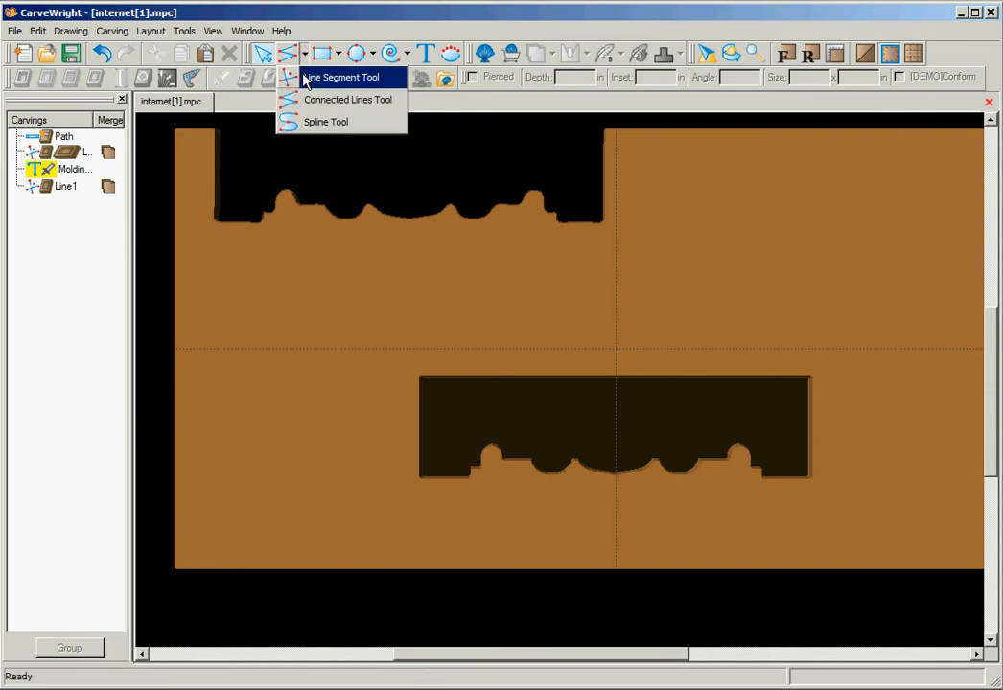
pyautogui.click(307, 78)
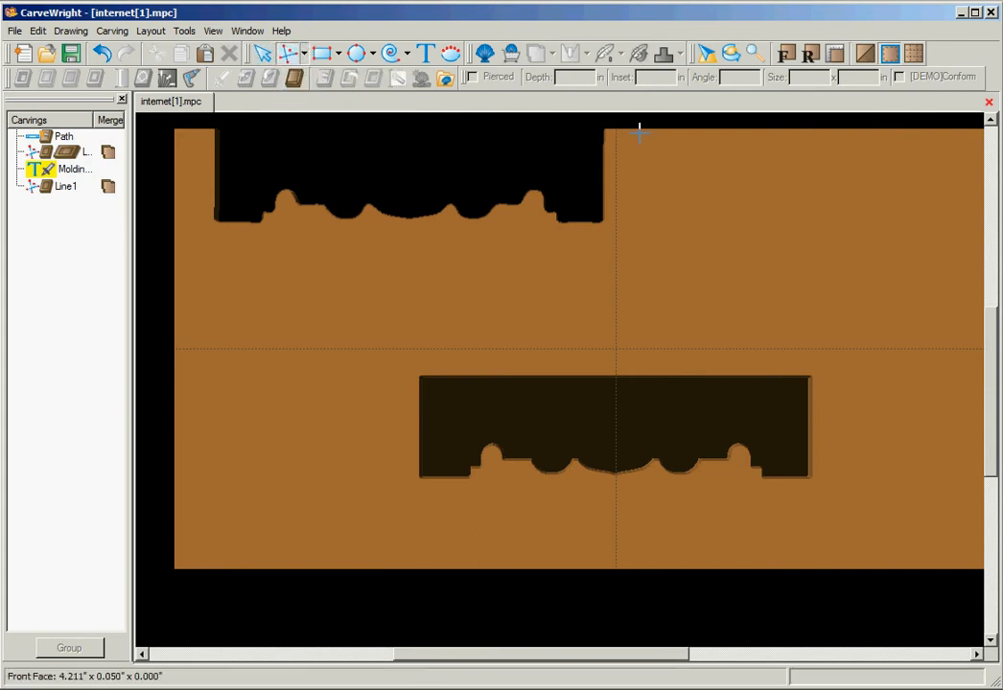
pyautogui.moveTo(639, 132)
pyautogui.mouseDown()
pyautogui.moveTo(624, 330)
pyautogui.moveTo(640, 582)
pyautogui.mouseUp()
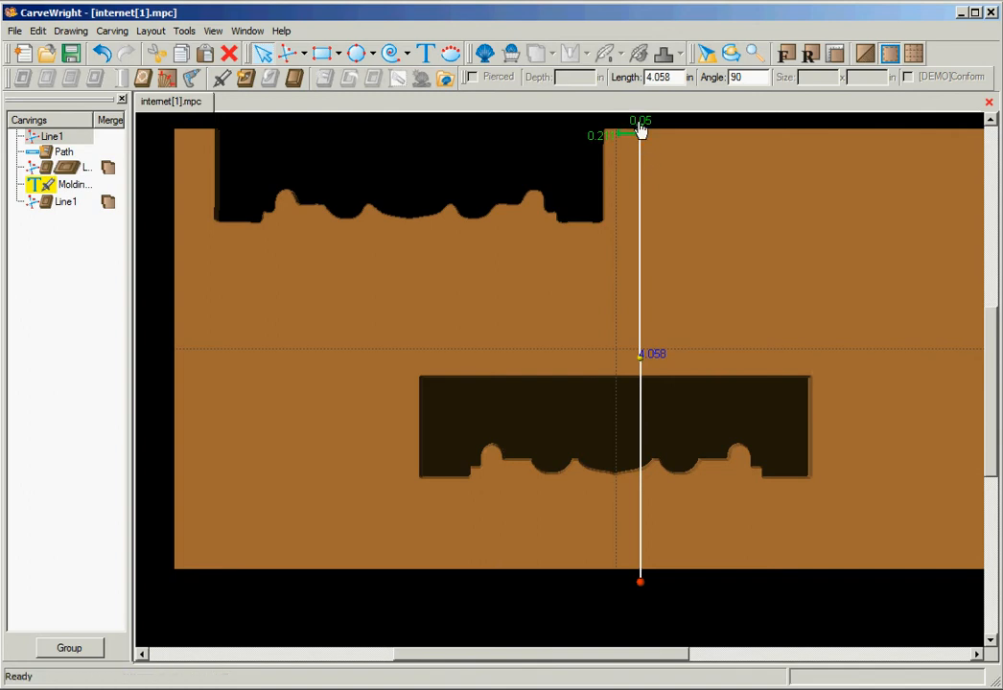
pyautogui.moveTo(642, 142); pyautogui.dragTo(642, 138)
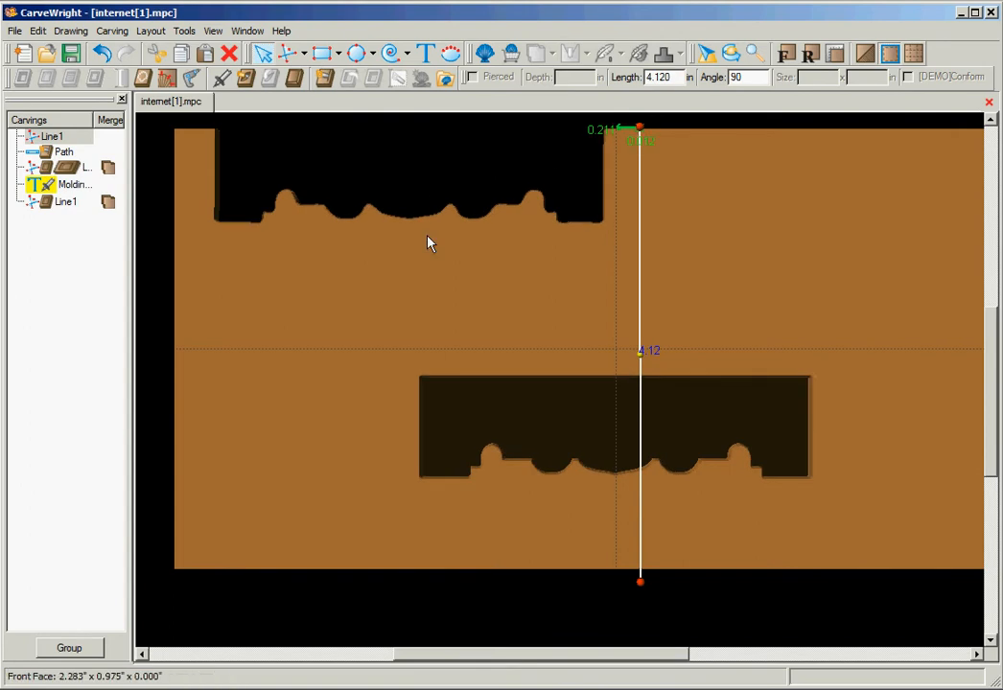
# - Apply a 1/16 inch cut-out to the vertical line, hide the cut-out material and flip the cut to keep the board's left part
pyautogui.click(324, 79)
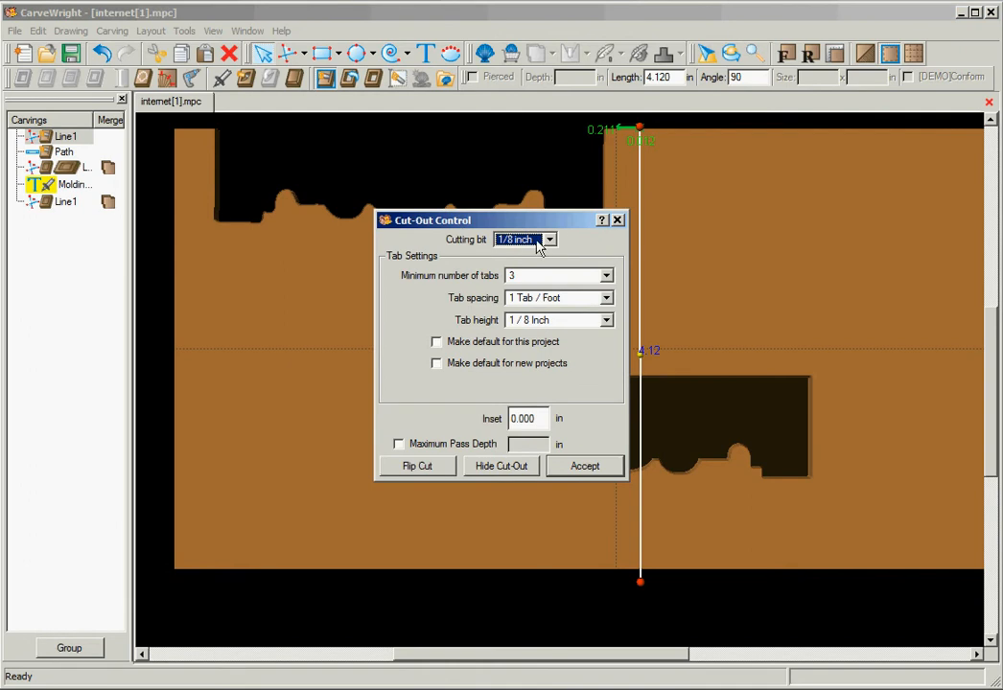
pyautogui.click(548, 240)
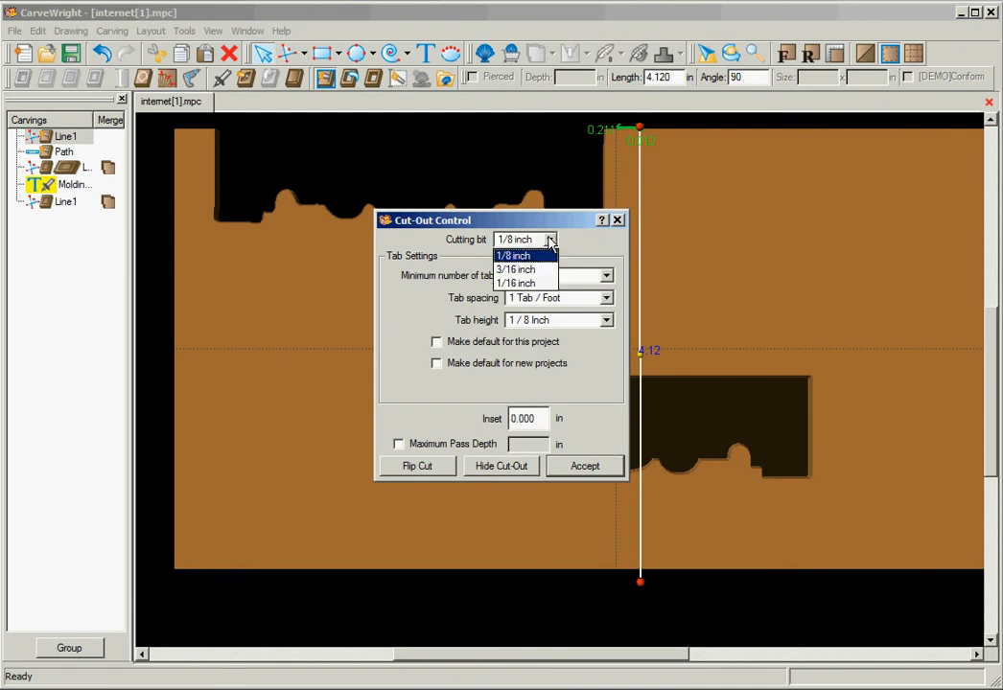
pyautogui.click(518, 268)
pyautogui.click(487, 471)
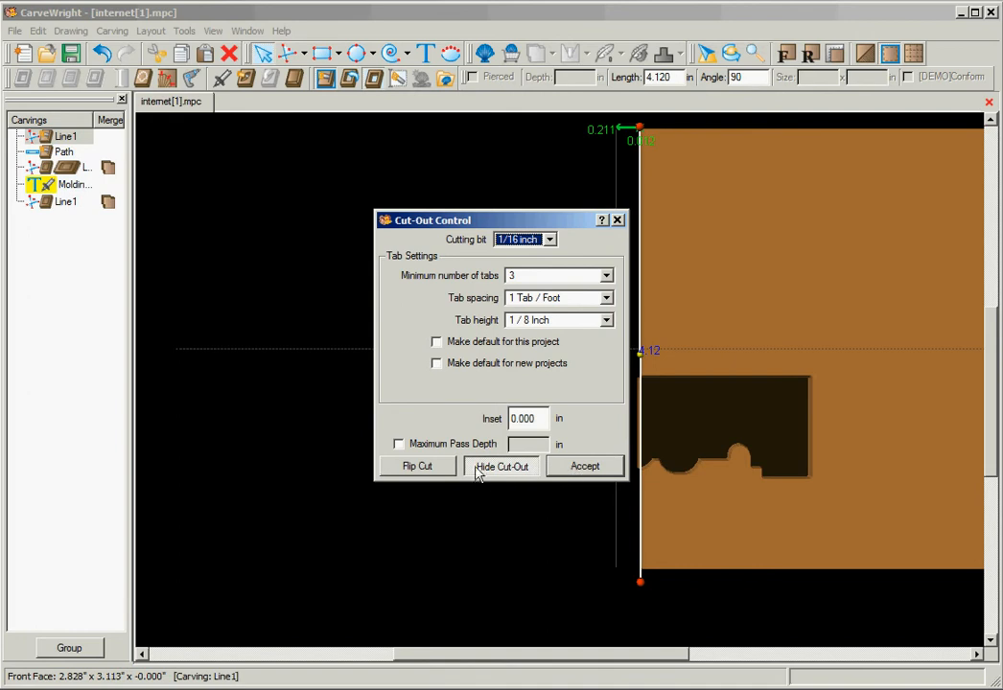
pyautogui.click(415, 466)
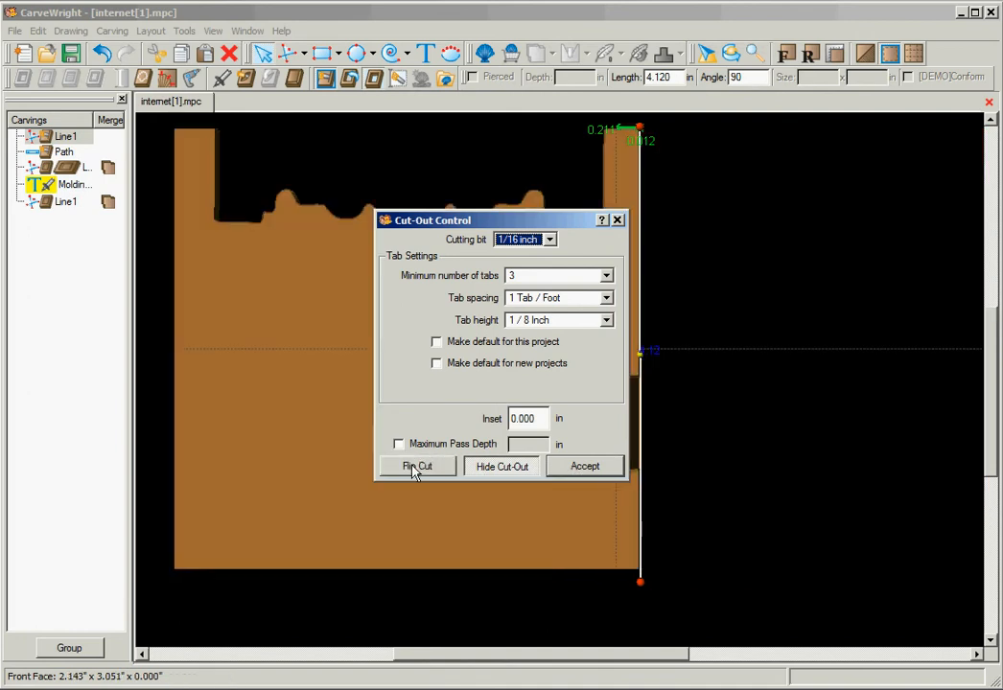
pyautogui.click(580, 467)
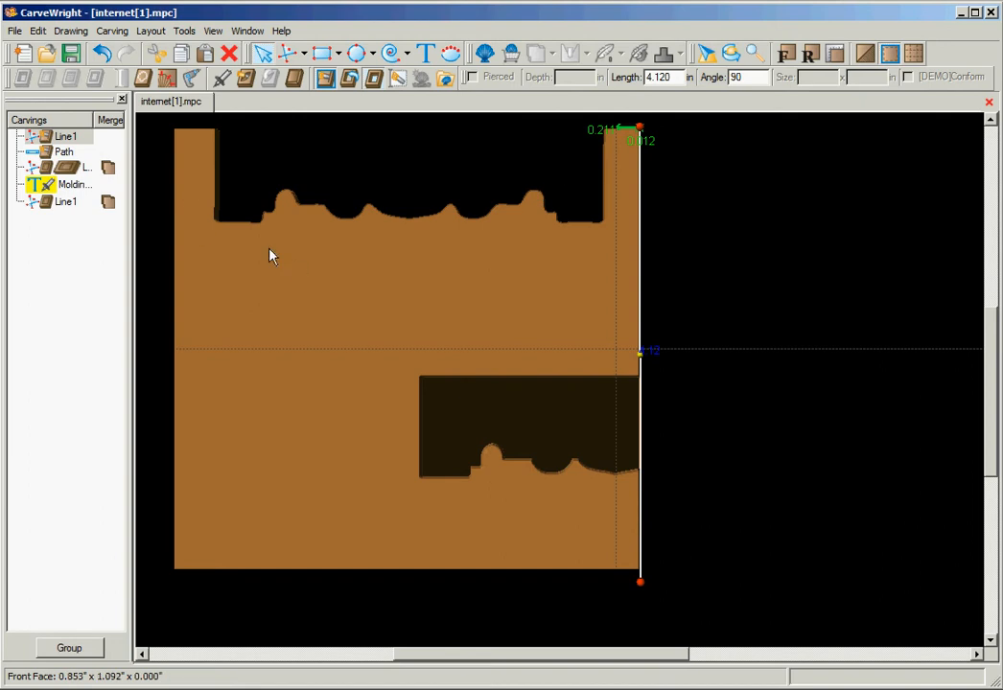
# - Flip the vertical line's cut side and back again, and show its cut-out material
pyautogui.click(349, 83)
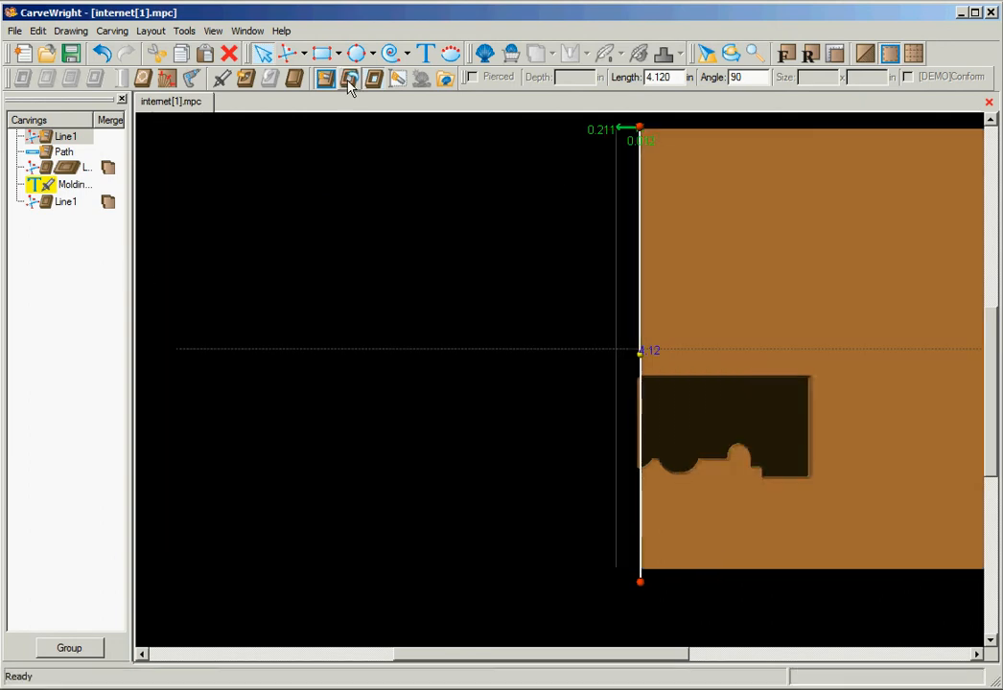
pyautogui.click(353, 85)
pyautogui.click(372, 83)
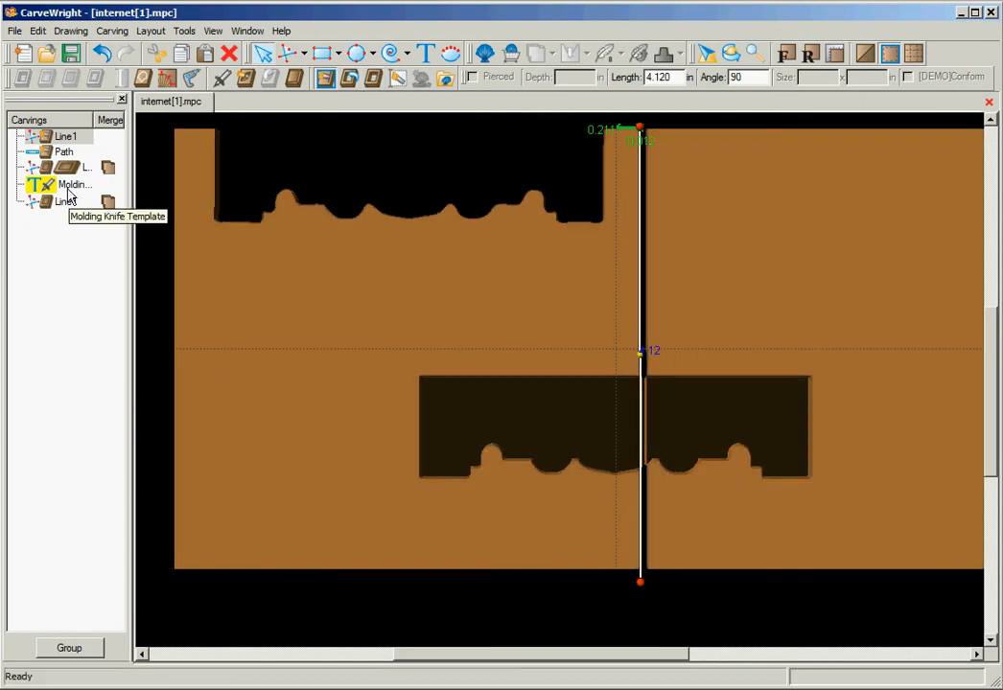
# - Delete the vertical cut line together with both carved half profiles
pyautogui.click(473, 428)
pyautogui.keyDown('shift'); pyautogui.click(738, 422); pyautogui.keyUp('shift')
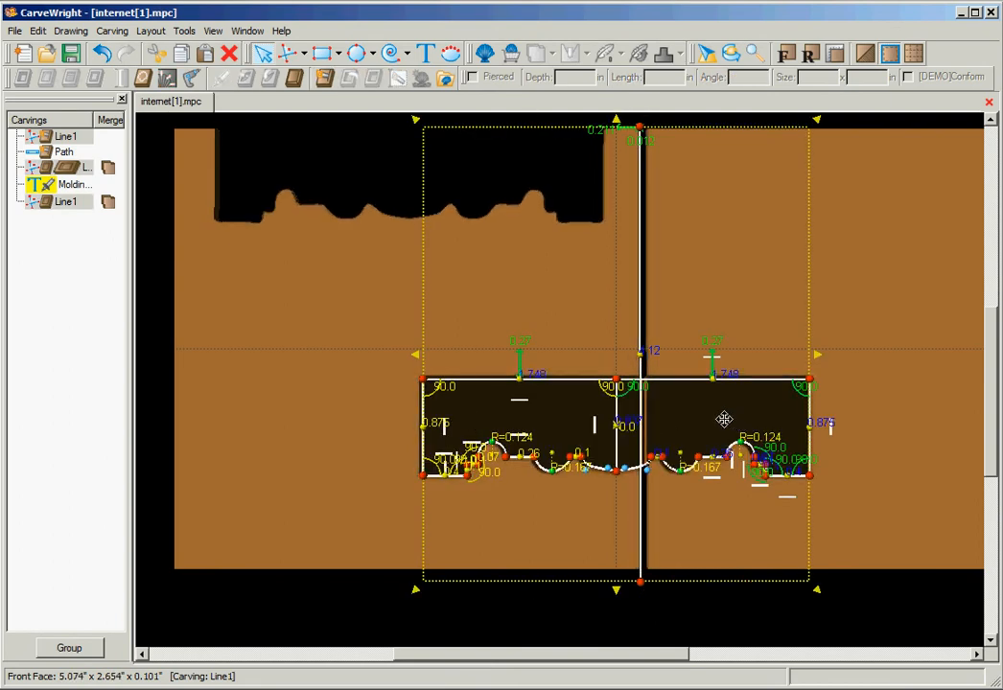
pyautogui.click(229, 54)
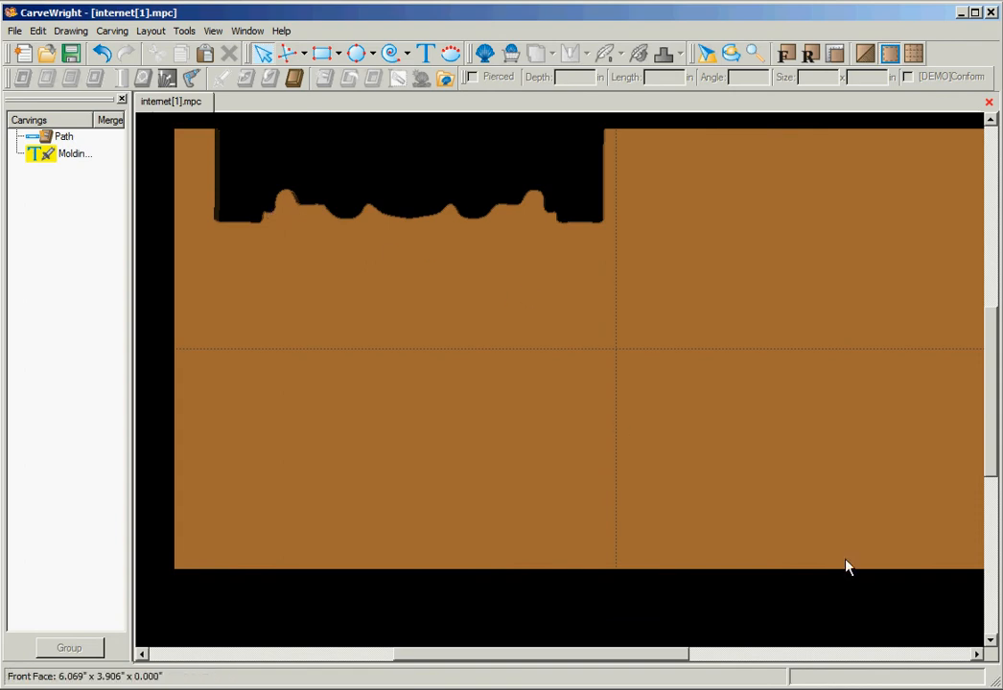
# - Unhide the Molding Knife Template text carving and deselect it
pyautogui.rightClick(44, 155)
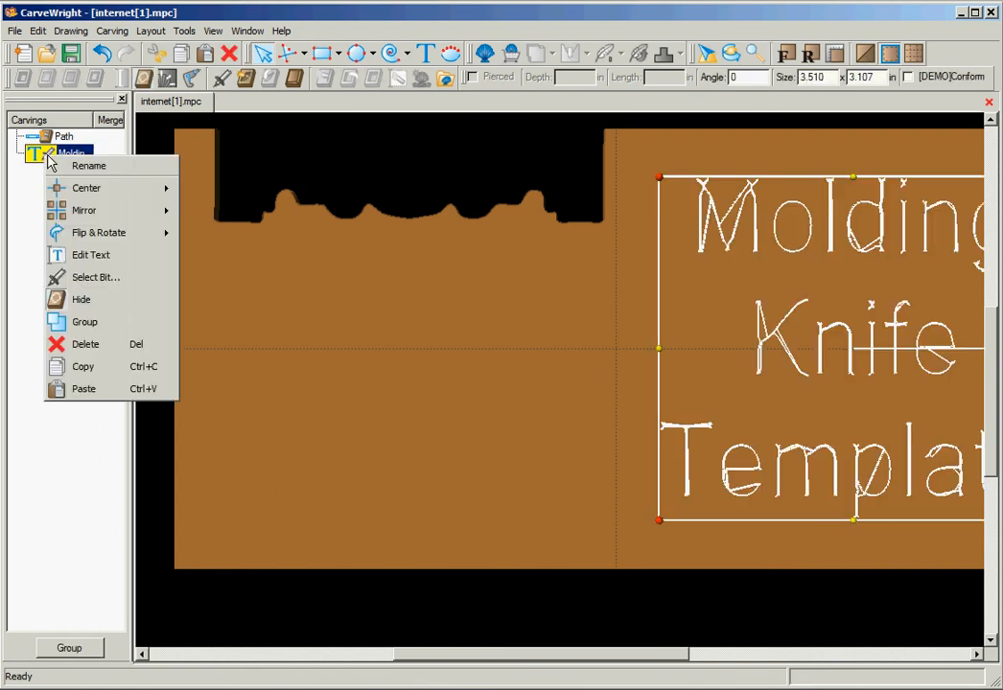
pyautogui.click(79, 300)
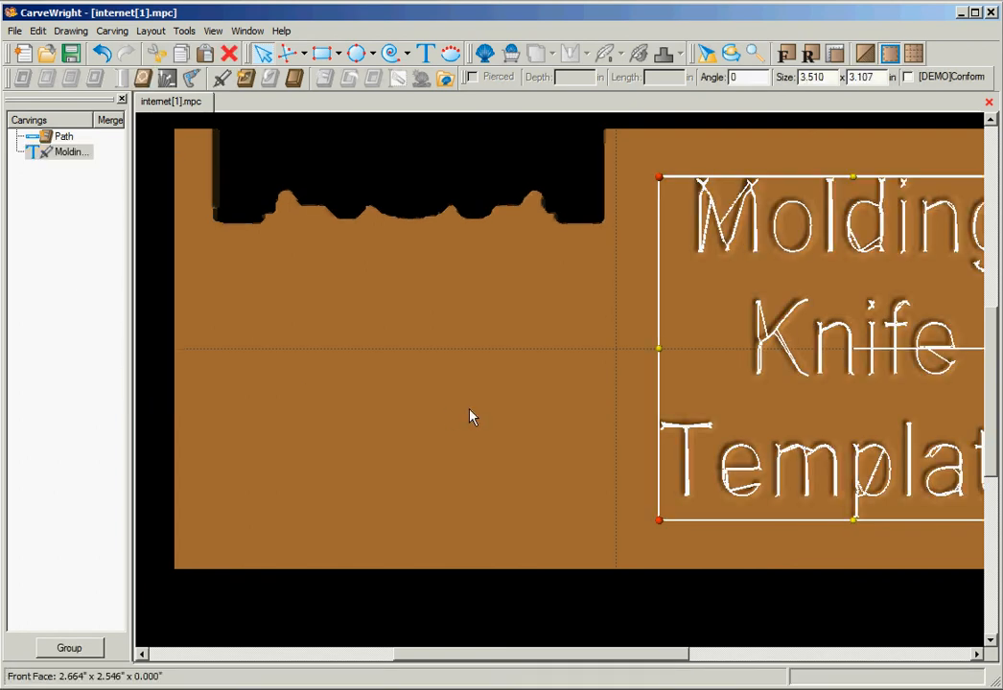
pyautogui.scroll(2, 519, 382)
pyautogui.scroll(-4, 519, 382)
pyautogui.scroll(2, 516, 382)
pyautogui.scroll(-1, 513, 382)
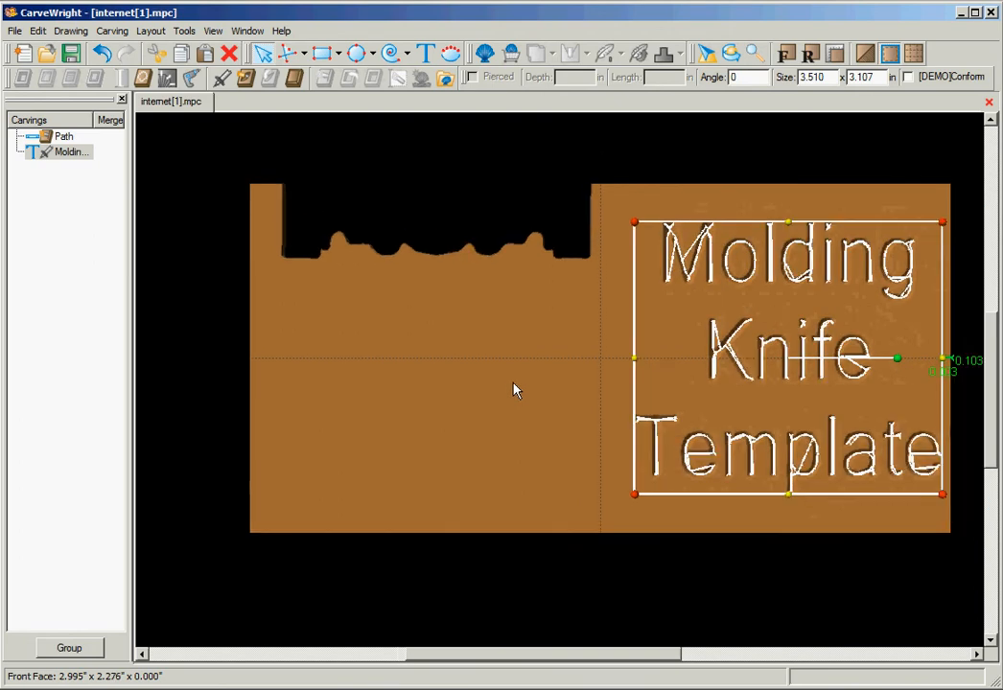
pyautogui.click(89, 261)
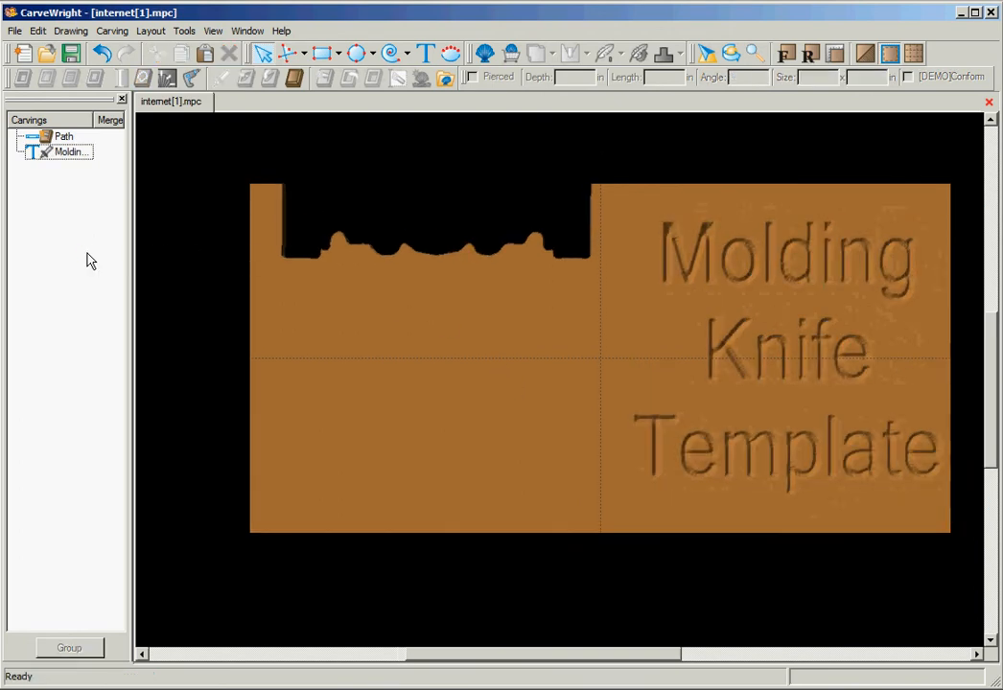